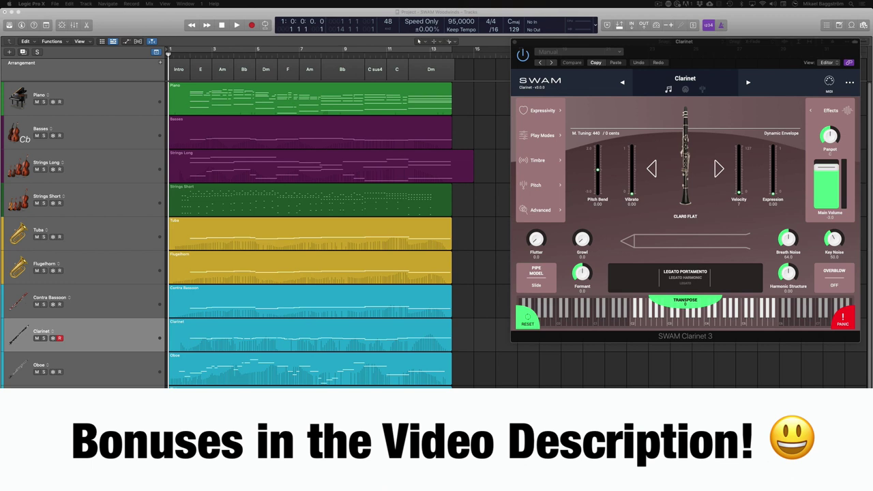
Step: Step through the Flute, Clarinet, Contra Bassoon and Oboe tracks to view their SWAM instruments
{"action": "left_click", "coordinate": [133, 377]}
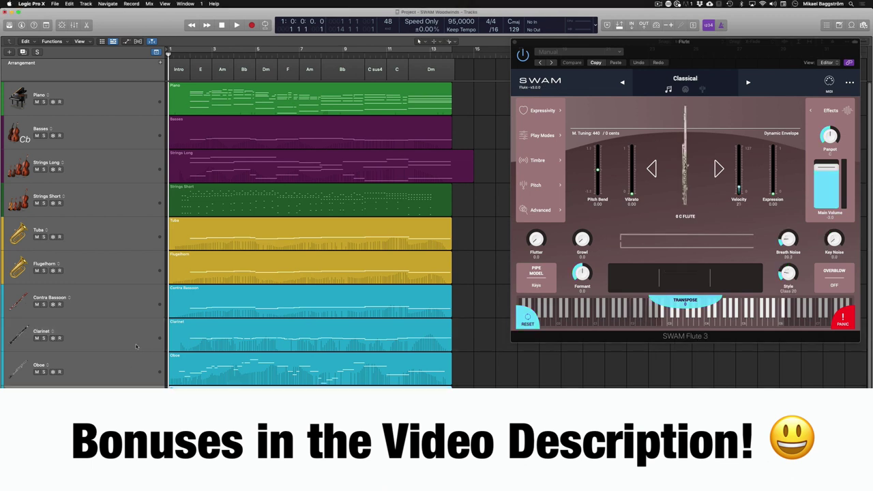
{"action": "left_click", "coordinate": [137, 342]}
{"action": "left_click", "coordinate": [146, 306]}
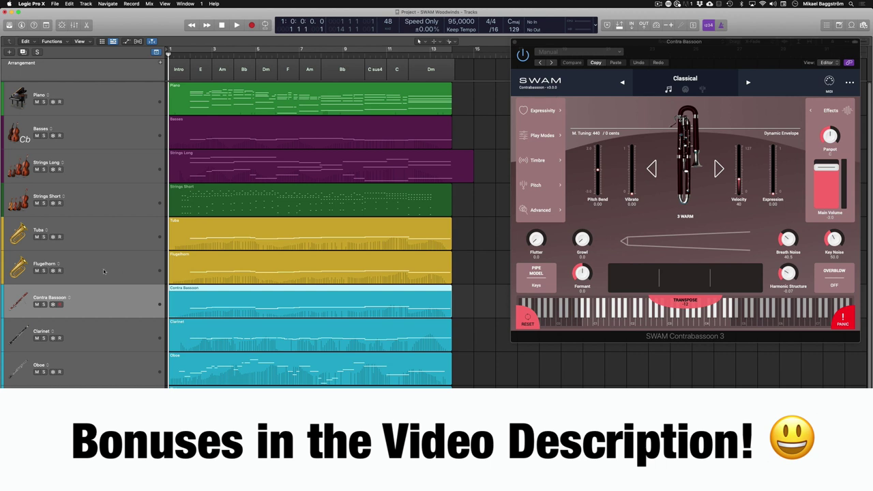
{"action": "left_click", "coordinate": [99, 341]}
{"action": "left_click", "coordinate": [109, 367]}
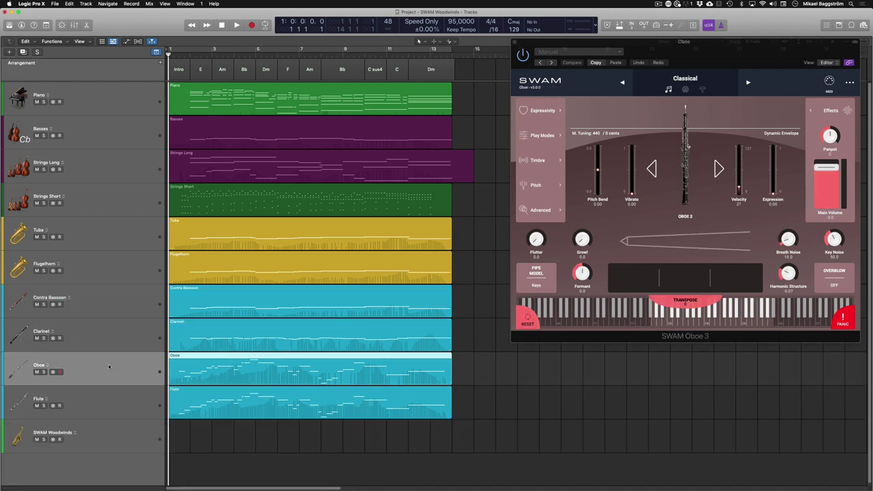
{"action": "left_click", "coordinate": [121, 402]}
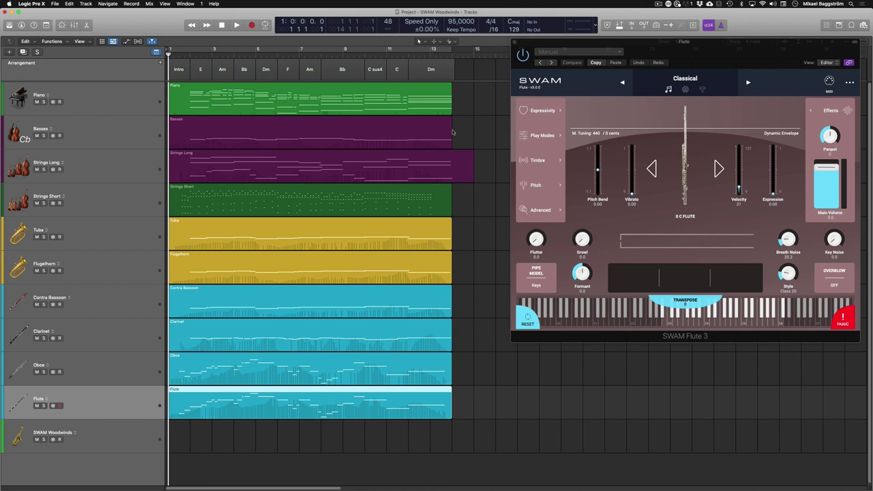
Step: View the Flugelhorn, Tuba, Strings Short, Basses and Piano instruments, then settle on the Flute track
{"action": "left_click", "coordinate": [114, 271]}
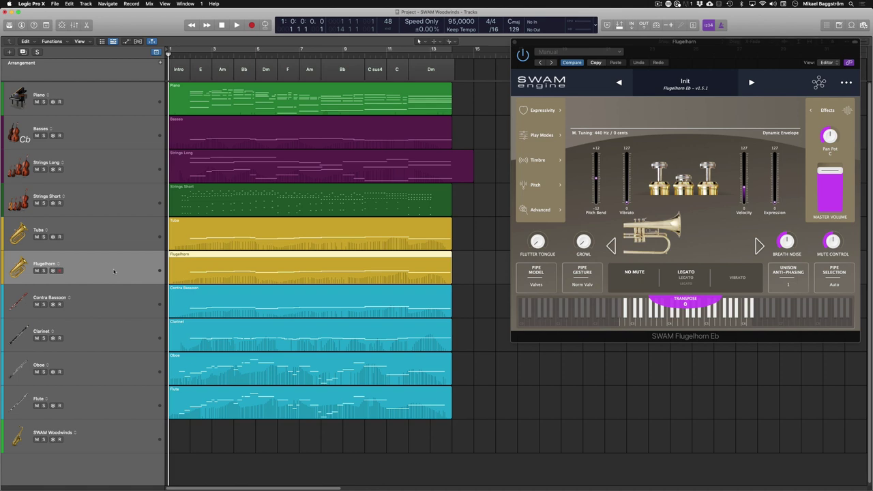
{"action": "left_click", "coordinate": [93, 235]}
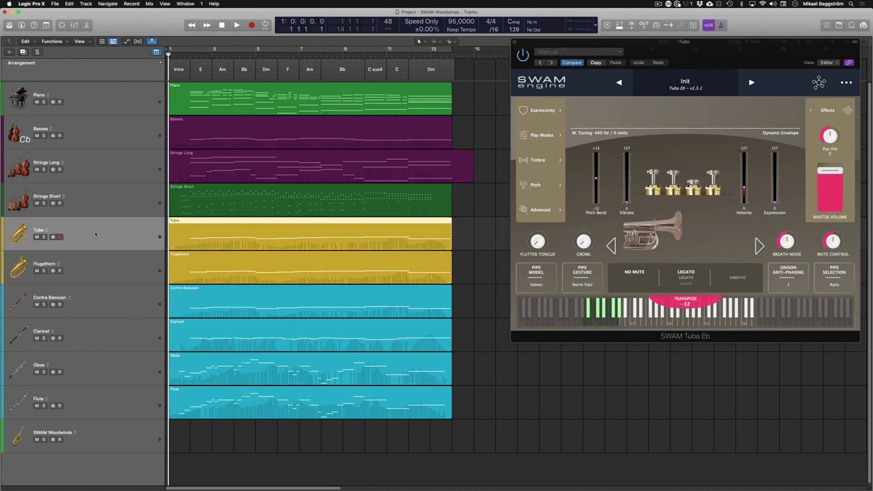
{"action": "left_click", "coordinate": [99, 189]}
{"action": "left_click", "coordinate": [112, 133]}
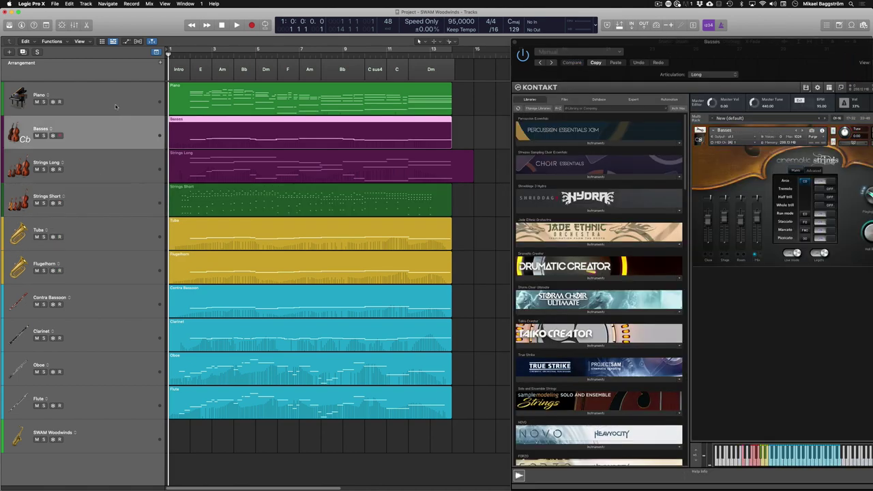
{"action": "left_click", "coordinate": [117, 104]}
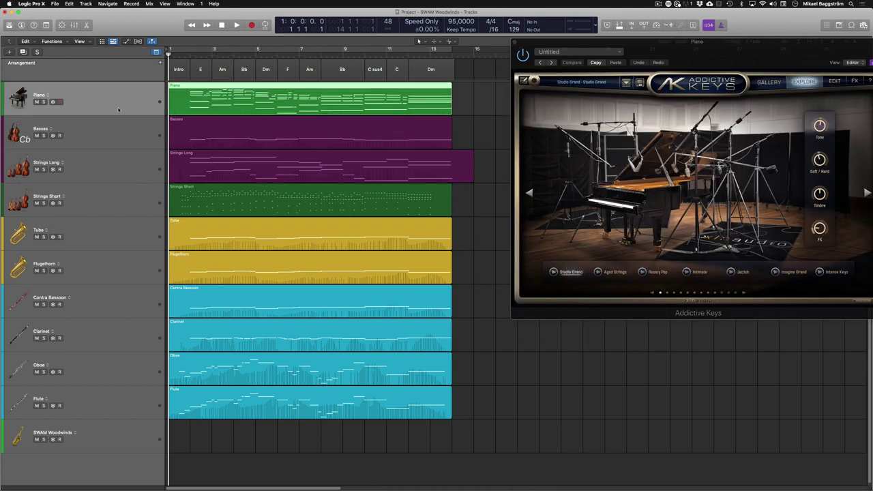
{"action": "left_click", "coordinate": [120, 307]}
{"action": "left_click", "coordinate": [218, 410]}
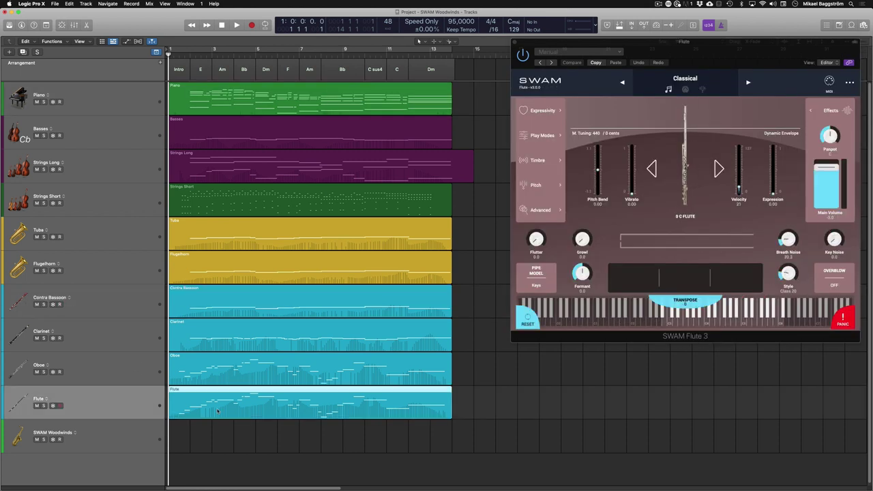
{"action": "left_click", "coordinate": [504, 418]}
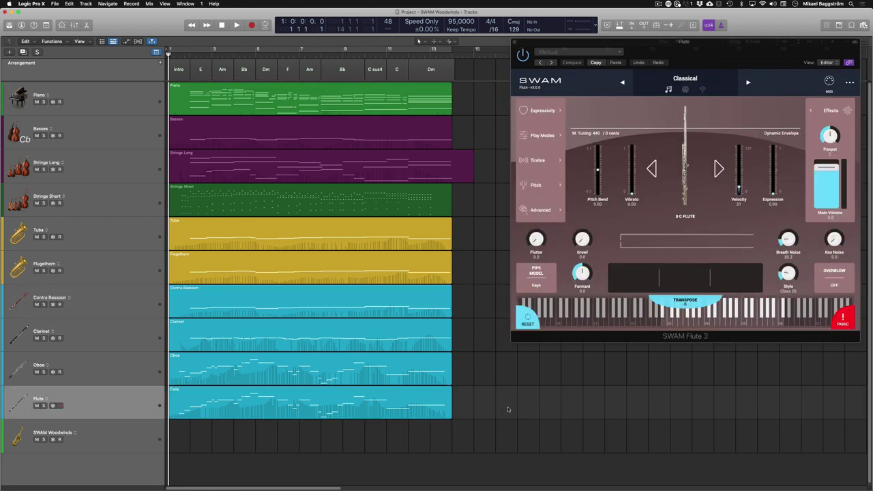
Step: Play the arrangement and view the four cyan woodwind regions' notes together in the Piano Roll
{"action": "key", "text": "space"}
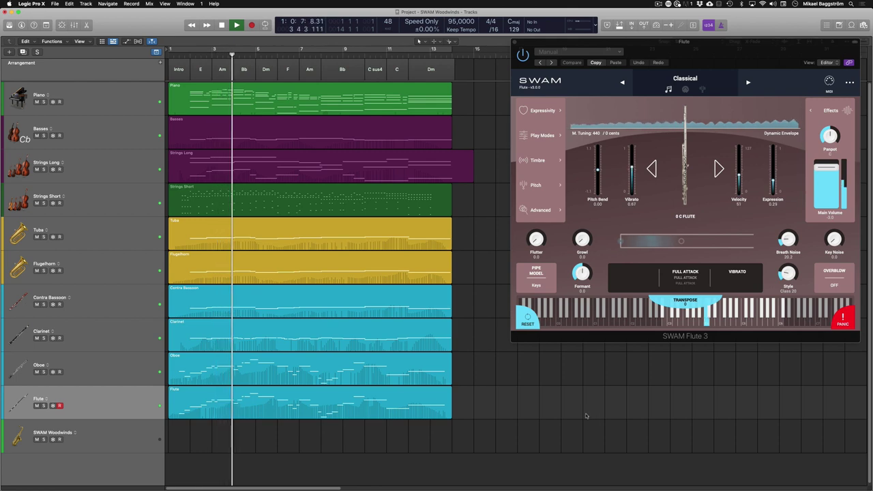
{"action": "left_click_drag", "start_coordinate": [349, 464], "coordinate": [255, 300]}
{"action": "key", "text": "p"}
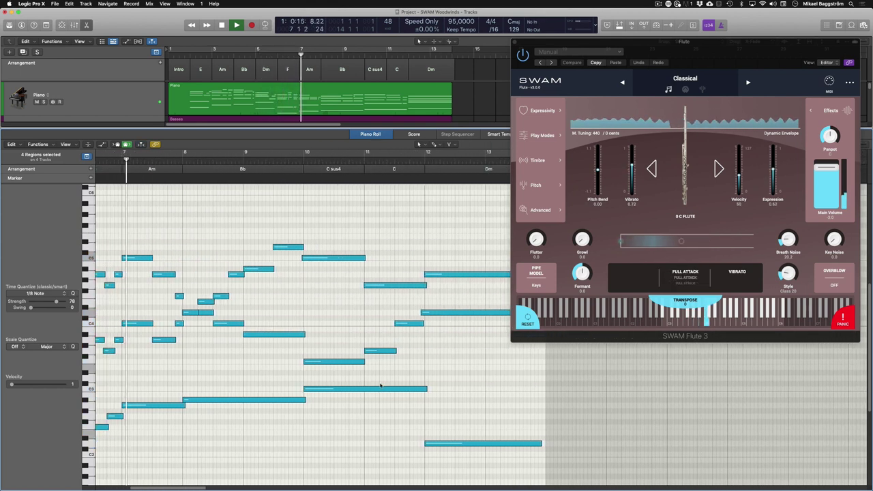
{"action": "key", "text": "e"}
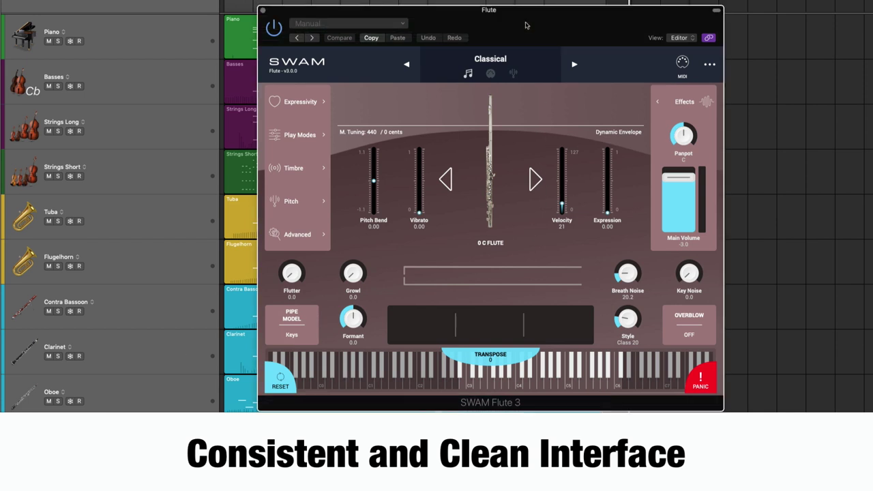
Step: Select the Flugelhorn track to view its instrument
{"action": "left_click", "coordinate": [143, 266]}
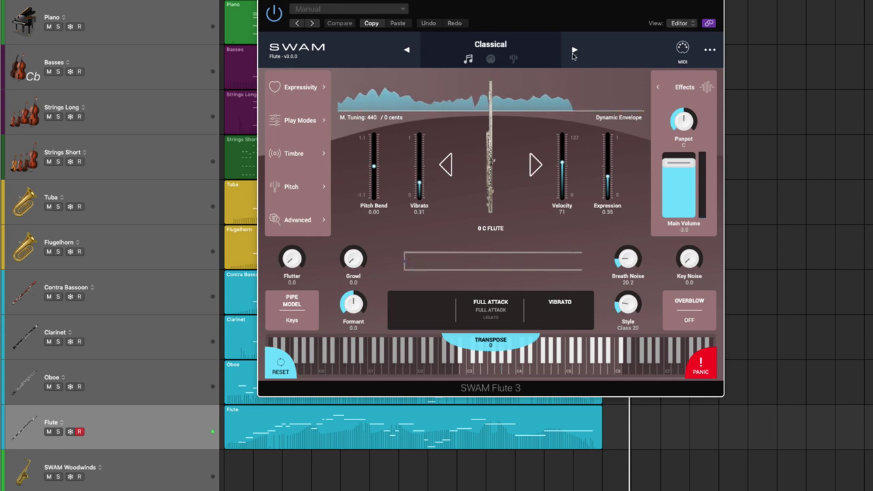
Step: Open the SWAM Flute's MIDI controller mapping view and browse the mapping presets list
{"action": "left_click", "coordinate": [685, 52]}
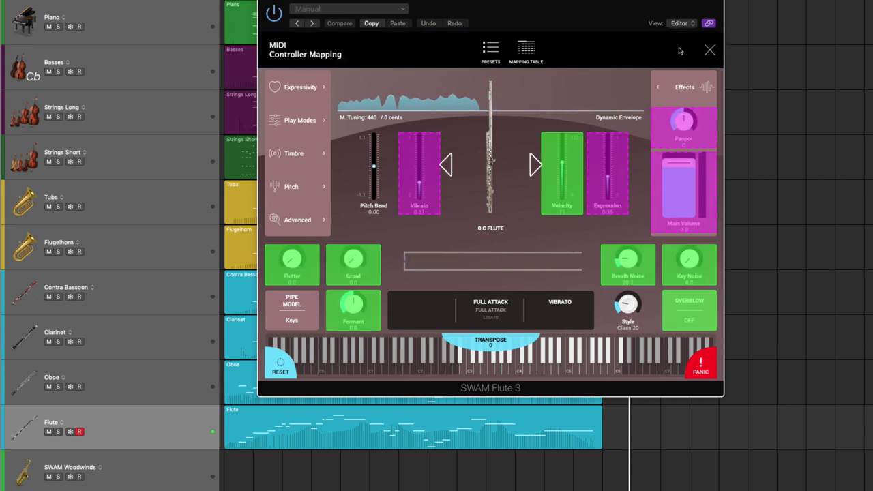
{"action": "left_click", "coordinate": [493, 58]}
{"action": "left_click", "coordinate": [611, 91]}
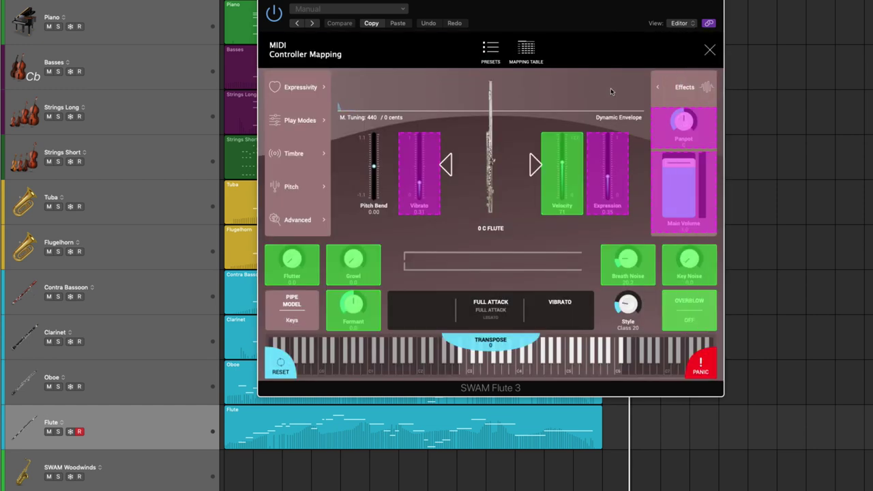
{"action": "left_click", "coordinate": [491, 51]}
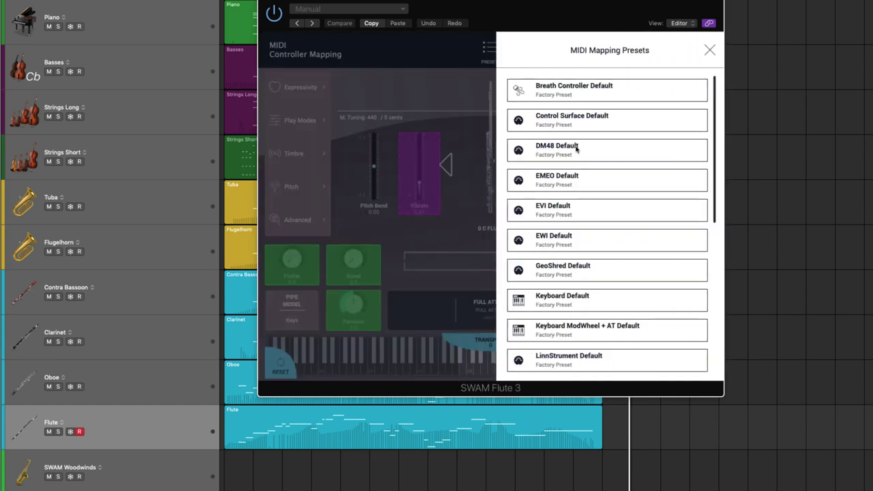
{"action": "scroll", "coordinate": [588, 320], "scroll_direction": "down", "scroll_amount": 5}
{"action": "scroll", "coordinate": [587, 322], "scroll_direction": "down", "scroll_amount": 4}
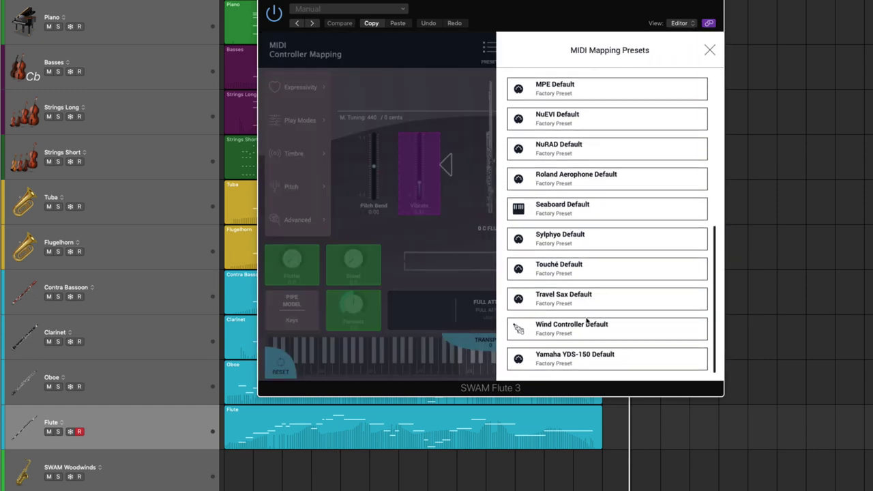
{"action": "scroll", "coordinate": [580, 258], "scroll_direction": "up", "scroll_amount": 3}
{"action": "scroll", "coordinate": [583, 252], "scroll_direction": "up", "scroll_amount": 4}
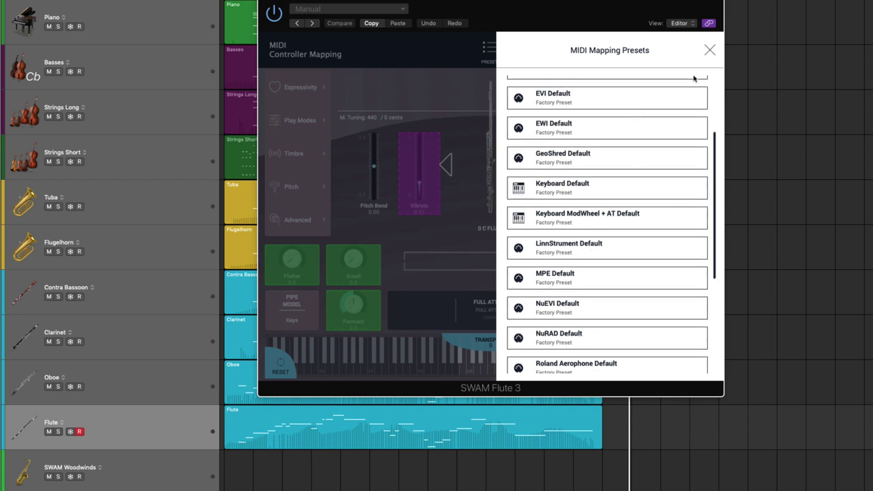
{"action": "left_click", "coordinate": [709, 50]}
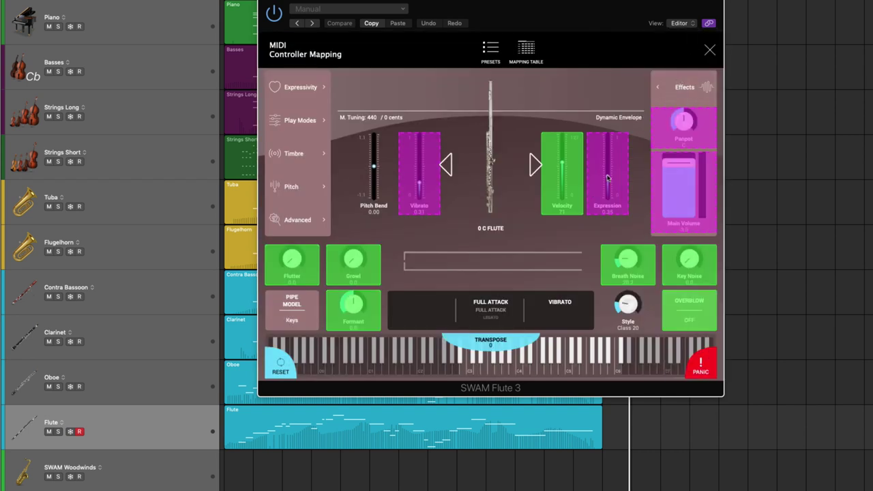
Step: Assign Expression to CC 1 on channel 1 with LEARN, then return to the flute panel
{"action": "left_click", "coordinate": [619, 174]}
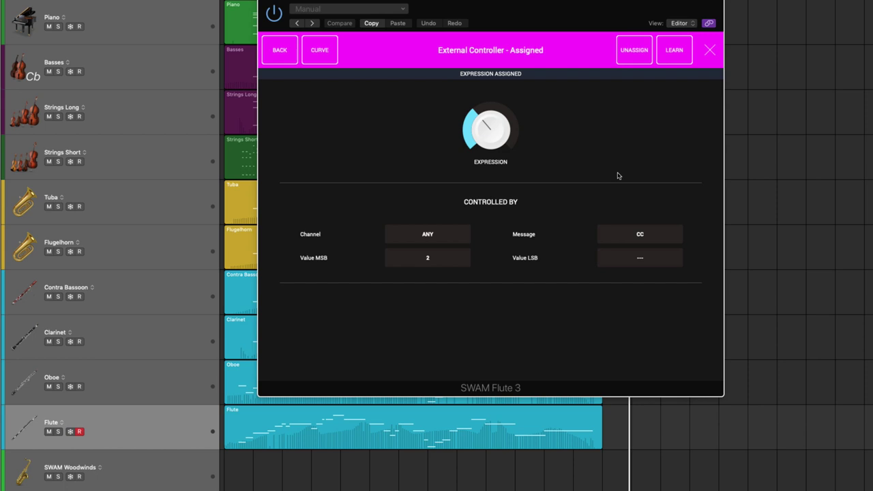
{"action": "left_click", "coordinate": [674, 52]}
{"action": "left_click", "coordinate": [709, 50]}
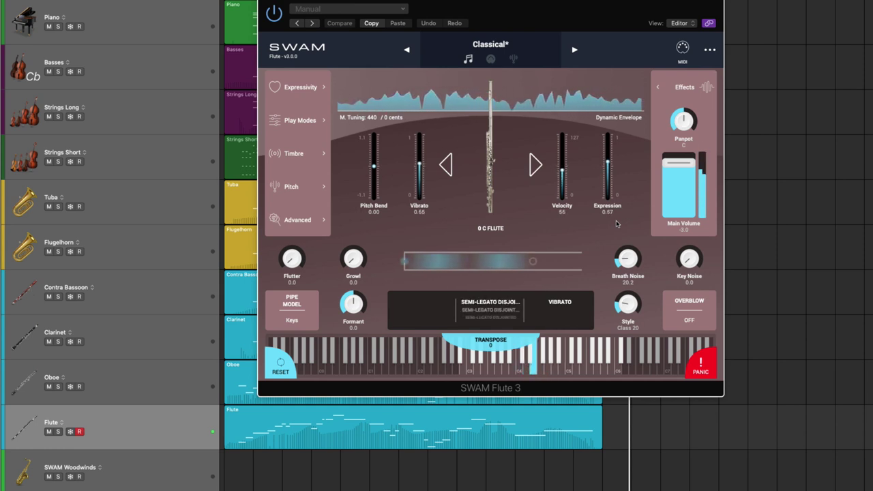
{"action": "left_click", "coordinate": [682, 47]}
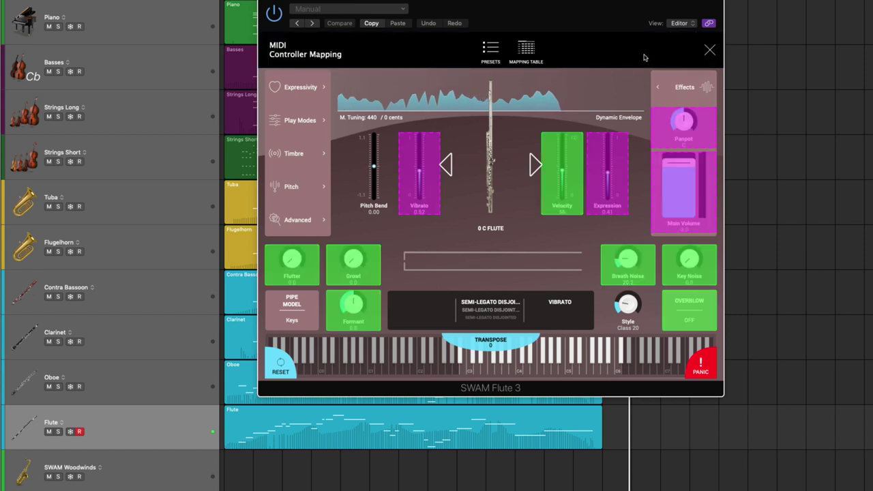
{"action": "left_click", "coordinate": [492, 49]}
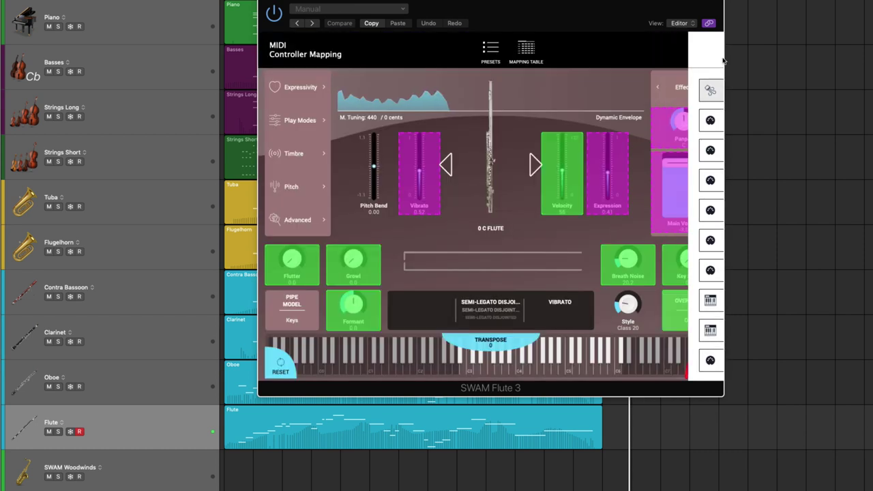
{"action": "left_click", "coordinate": [710, 49]}
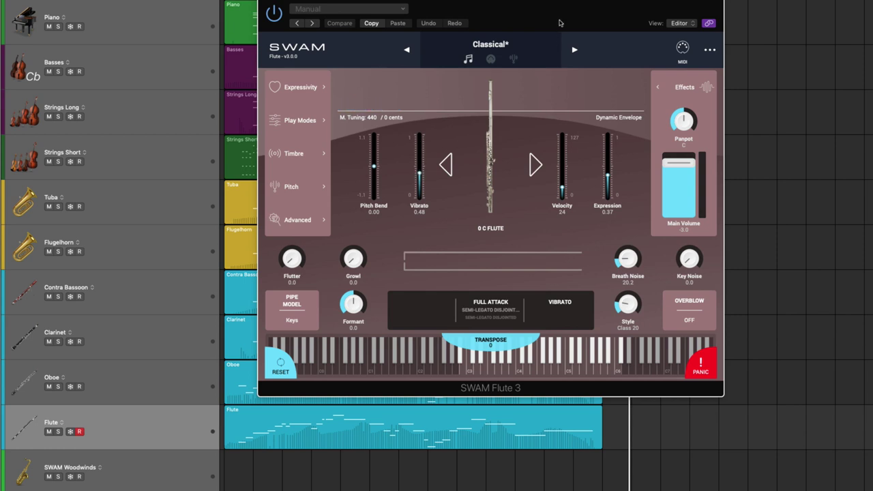
Step: Reposition the SWAM Flute window and play a note on its on-screen keyboard
{"action": "left_click_drag", "start_coordinate": [563, 15], "coordinate": [564, 46]}
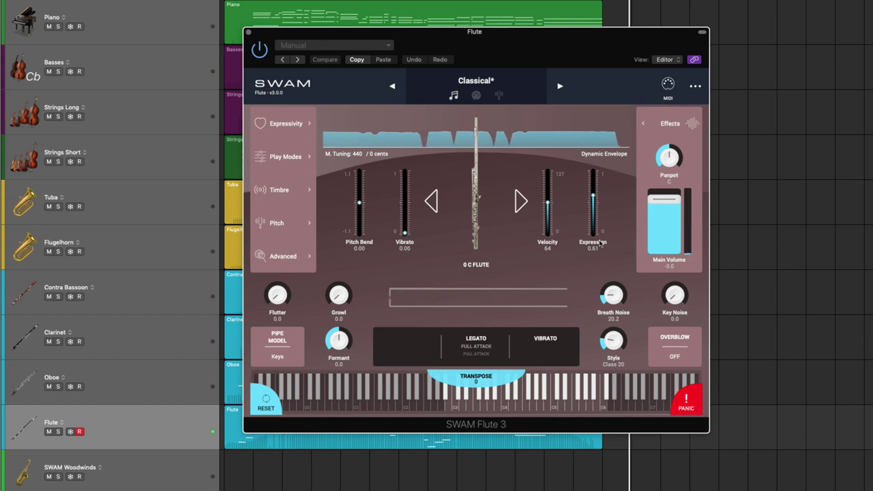
{"action": "left_click_drag", "start_coordinate": [581, 46], "coordinate": [584, 49]}
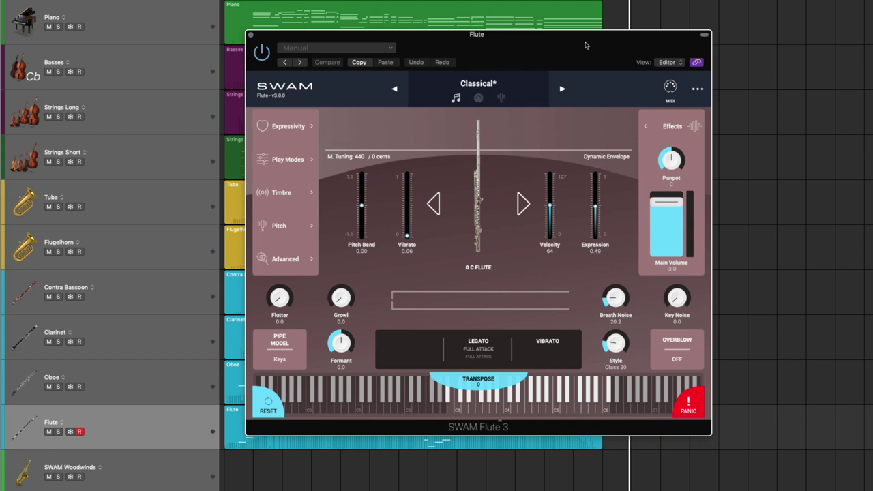
{"action": "left_click_drag", "start_coordinate": [584, 45], "coordinate": [591, 46]}
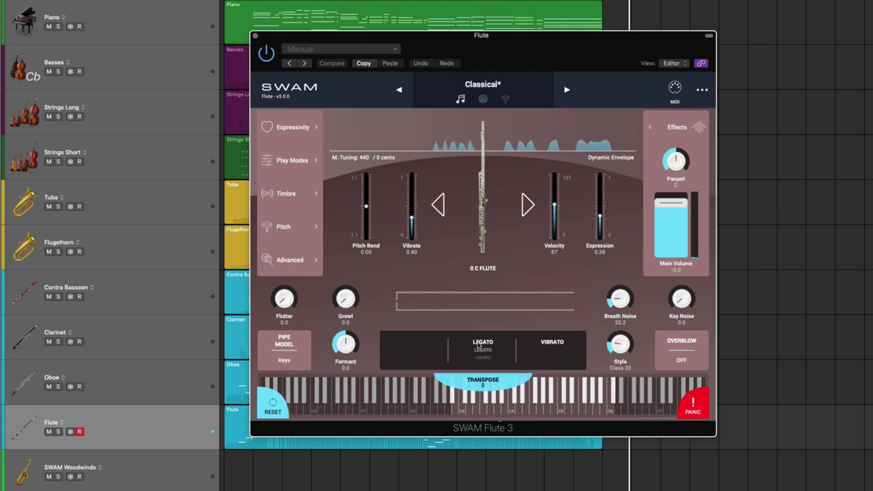
{"action": "left_click", "coordinate": [571, 382]}
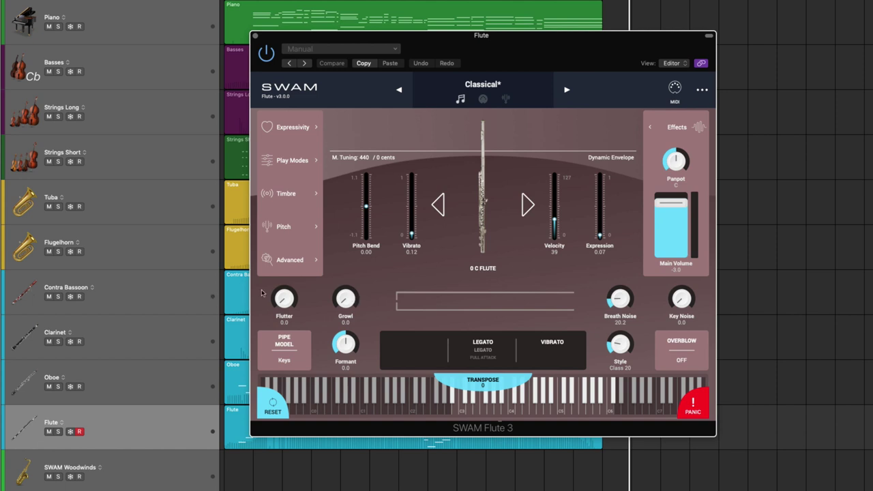
Step: Learn an external controller for Flutter, then unassign the Flutter mapping
{"action": "left_click", "coordinate": [675, 90]}
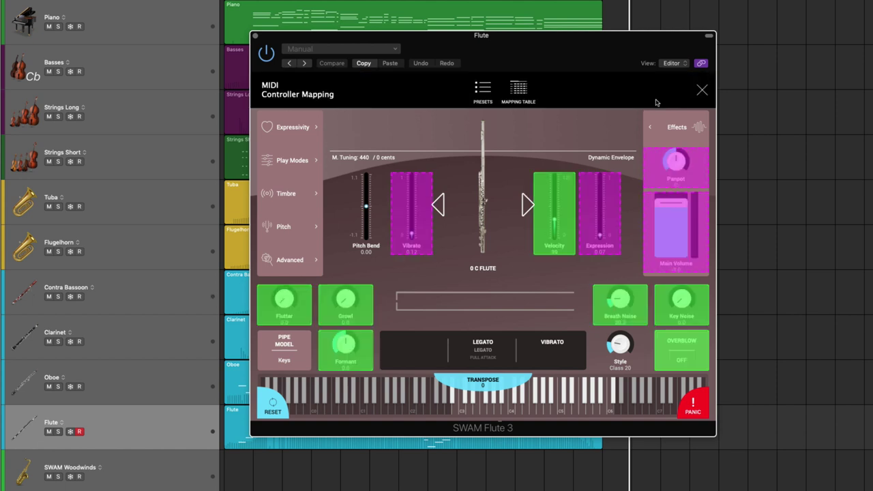
{"action": "left_click", "coordinate": [280, 322]}
{"action": "left_click", "coordinate": [670, 90]}
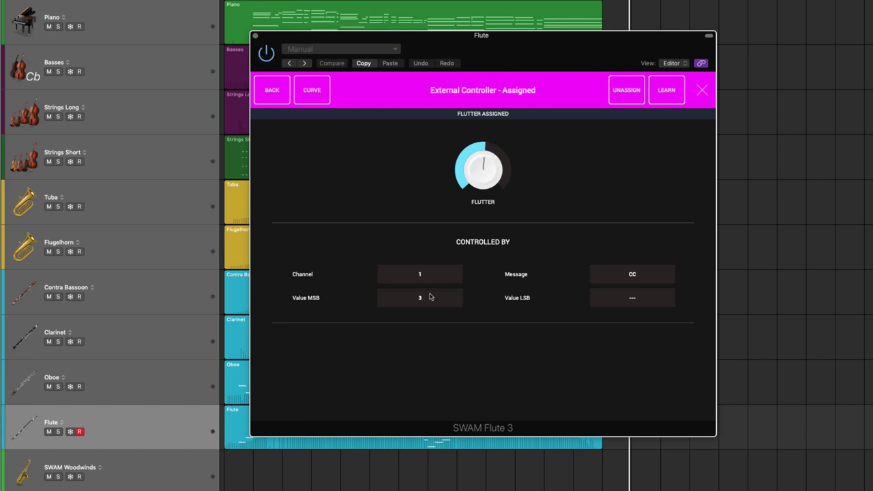
{"action": "left_click", "coordinate": [700, 90]}
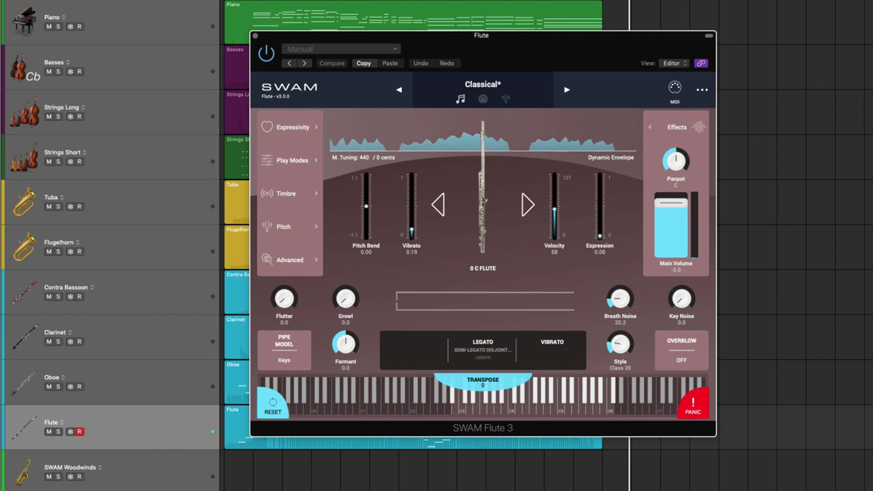
{"action": "left_click", "coordinate": [674, 89]}
{"action": "left_click", "coordinate": [284, 298]}
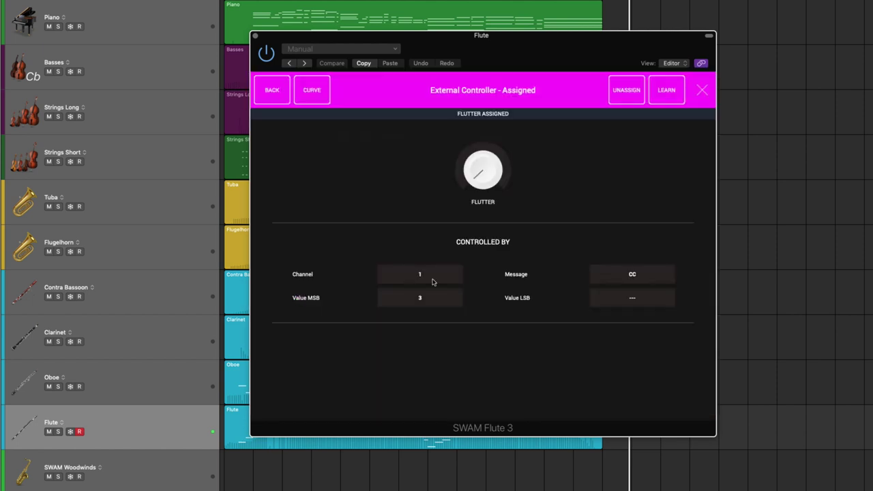
{"action": "left_click", "coordinate": [635, 84]}
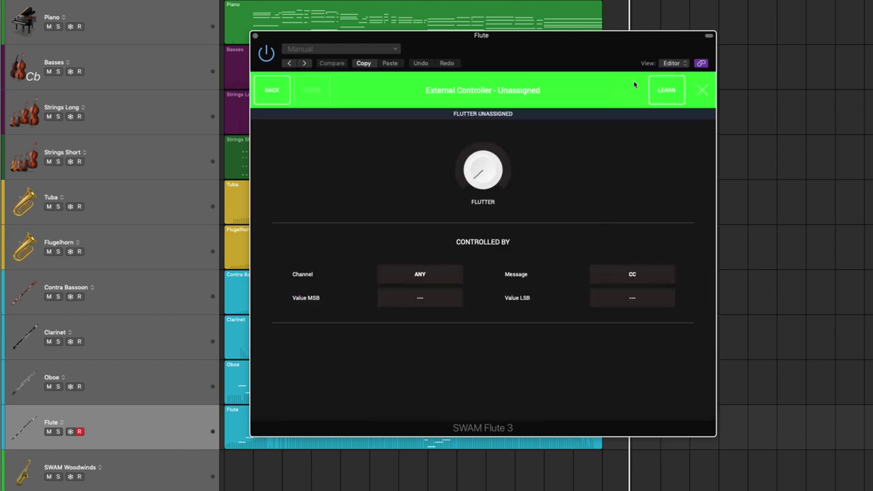
{"action": "left_click", "coordinate": [705, 89]}
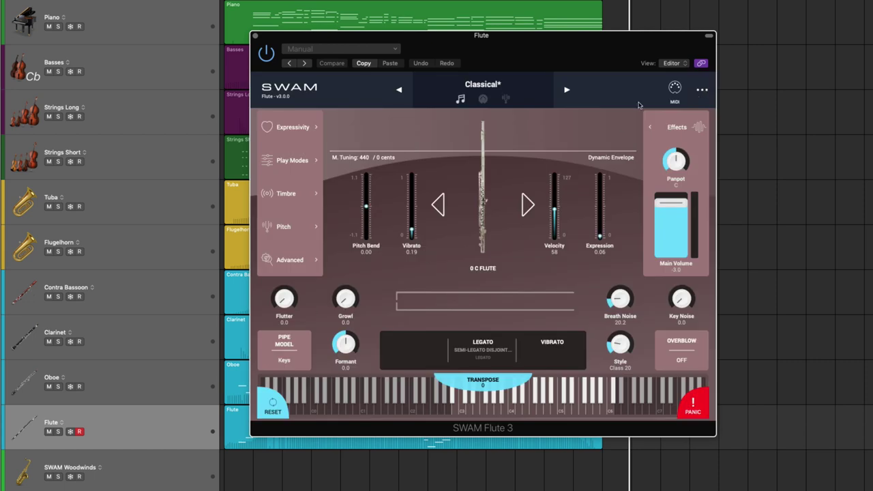
Step: Map Growl to an external MIDI controller using LEARN
{"action": "left_click", "coordinate": [675, 88]}
{"action": "left_click", "coordinate": [343, 300]}
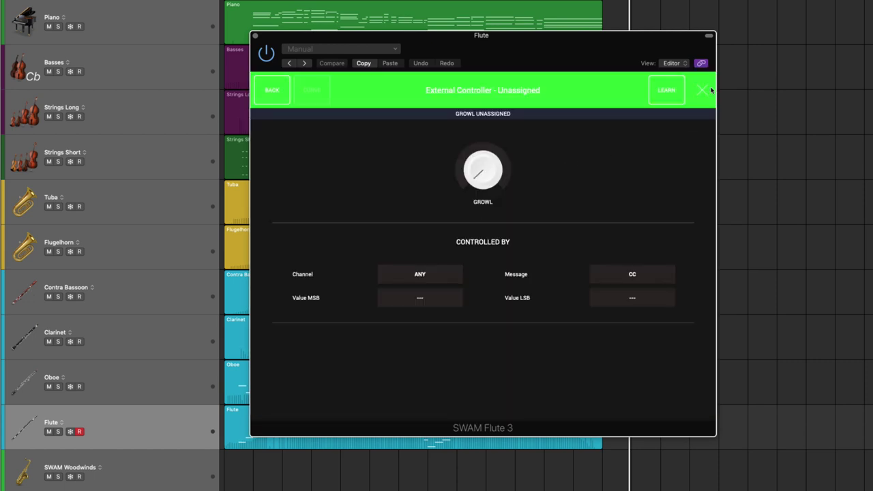
{"action": "left_click", "coordinate": [682, 87]}
{"action": "left_click", "coordinate": [705, 90]}
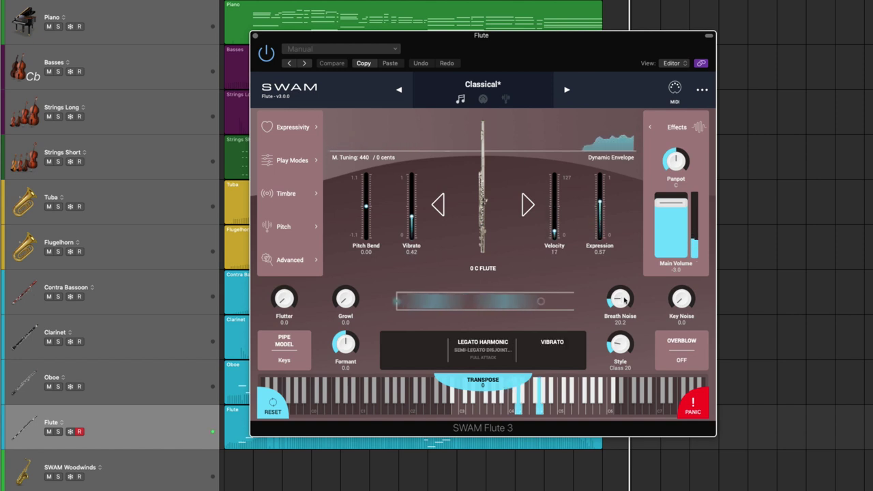
Step: Set Breath Noise to 59.0 and Key Noise to 53.3, and raise Style to Classic 39
{"action": "mouse_move", "coordinate": [624, 300]}
{"action": "left_mouse_down"}
{"action": "mouse_move", "coordinate": [634, 188]}
{"action": "mouse_move", "coordinate": [617, 351]}
{"action": "mouse_move", "coordinate": [623, 298]}
{"action": "left_mouse_up"}
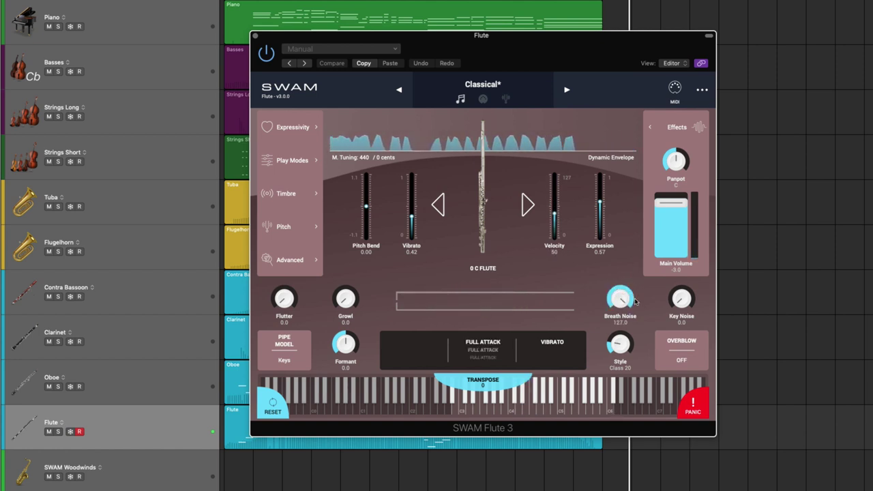
{"action": "left_click_drag", "start_coordinate": [625, 298], "coordinate": [621, 359]}
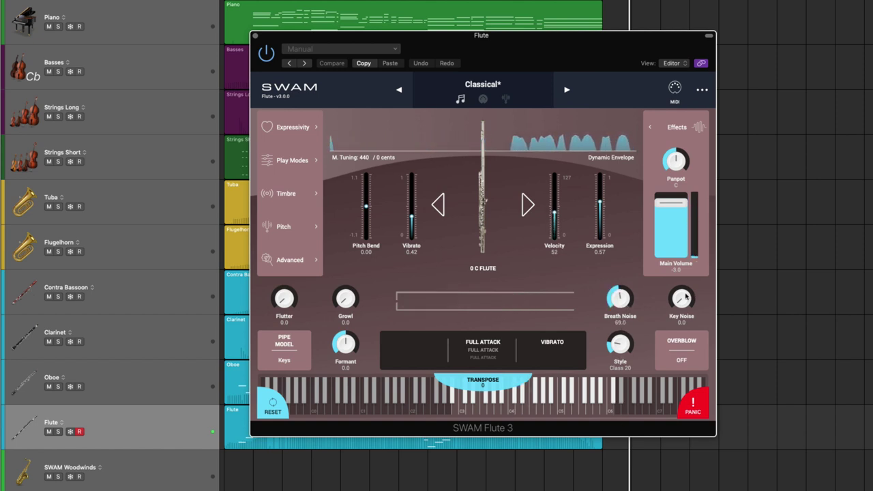
{"action": "left_click_drag", "start_coordinate": [681, 298], "coordinate": [672, 251]}
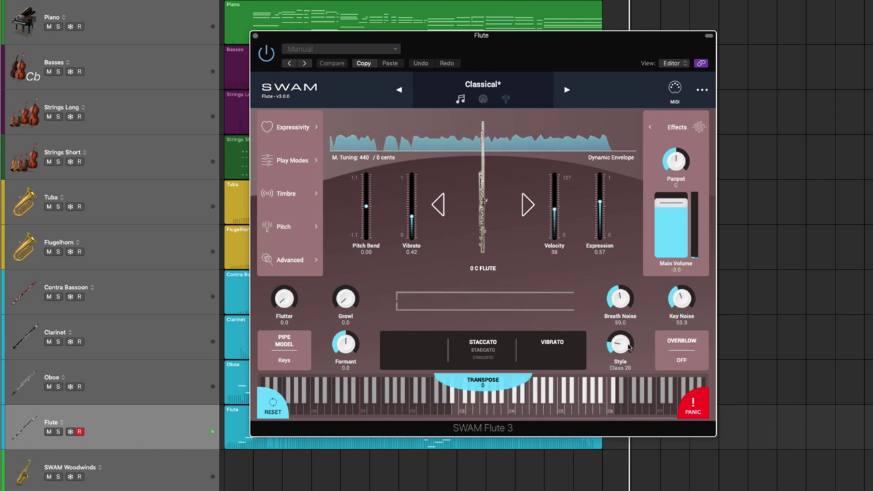
{"action": "left_click_drag", "start_coordinate": [627, 347], "coordinate": [629, 367]}
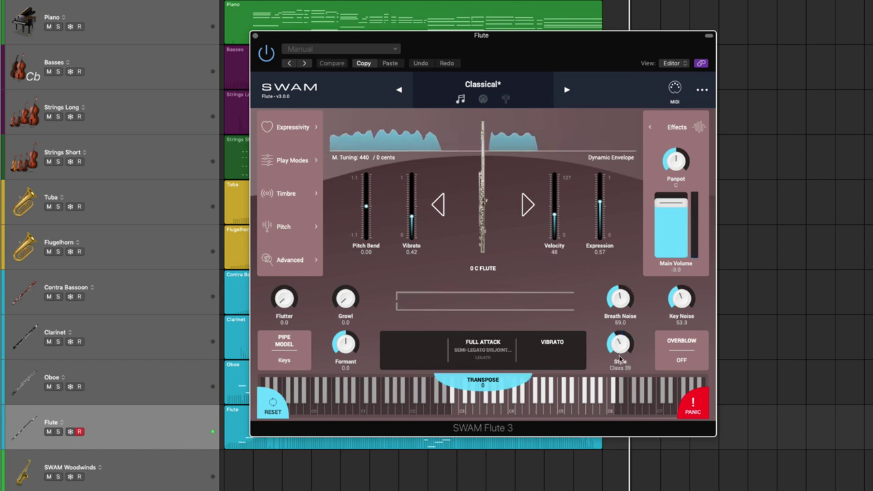
{"action": "left_click", "coordinate": [687, 343]}
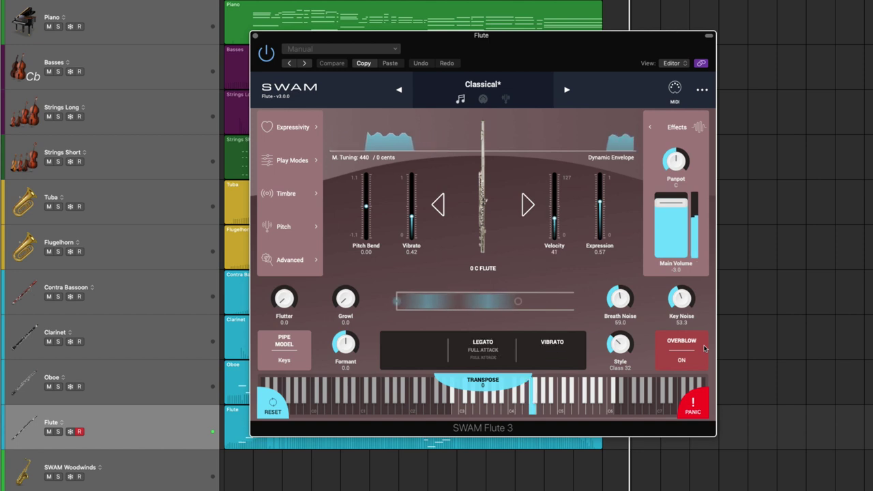
{"action": "left_click", "coordinate": [691, 350]}
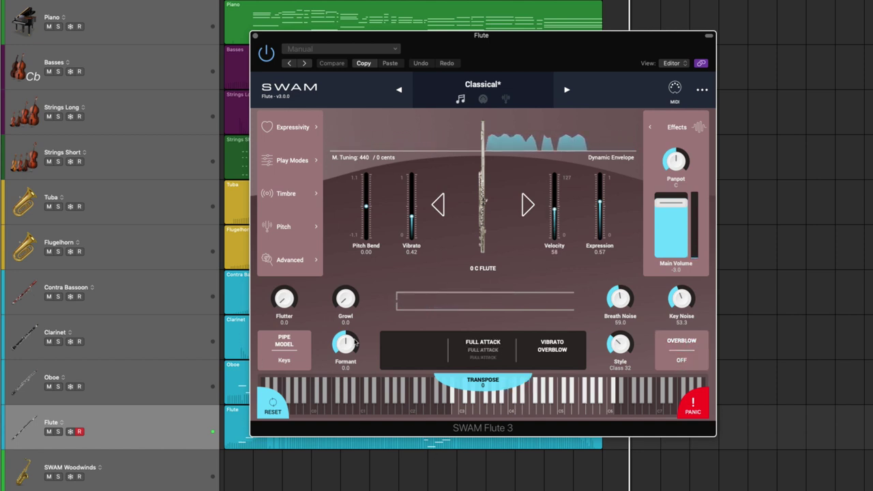
{"action": "left_click_drag", "start_coordinate": [347, 349], "coordinate": [346, 349]}
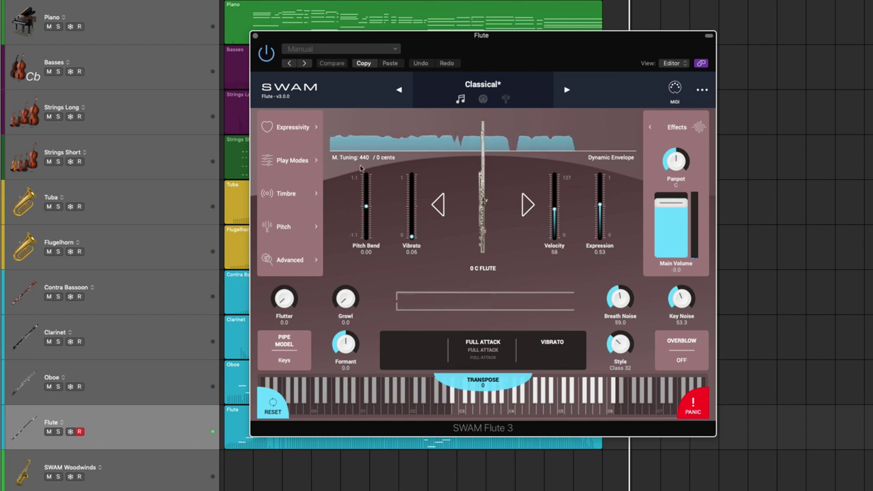
Step: Look through the Expressivity and Play Modes pages, ending on Timbre with Harmonic Gain A 2.00 dB
{"action": "left_click", "coordinate": [290, 128]}
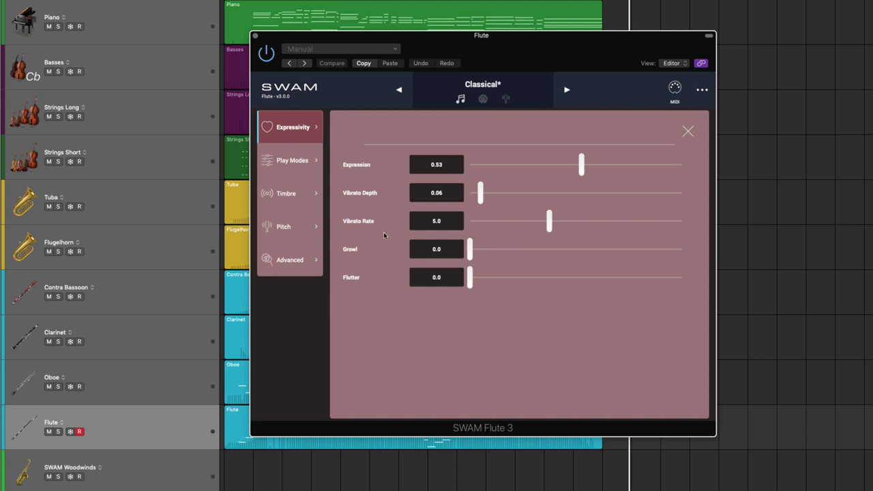
{"action": "left_click", "coordinate": [299, 172]}
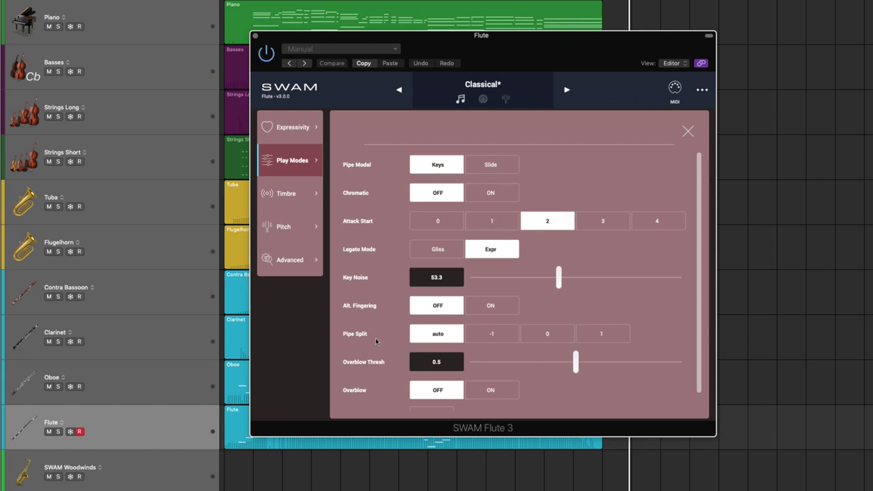
{"action": "left_click", "coordinate": [311, 191]}
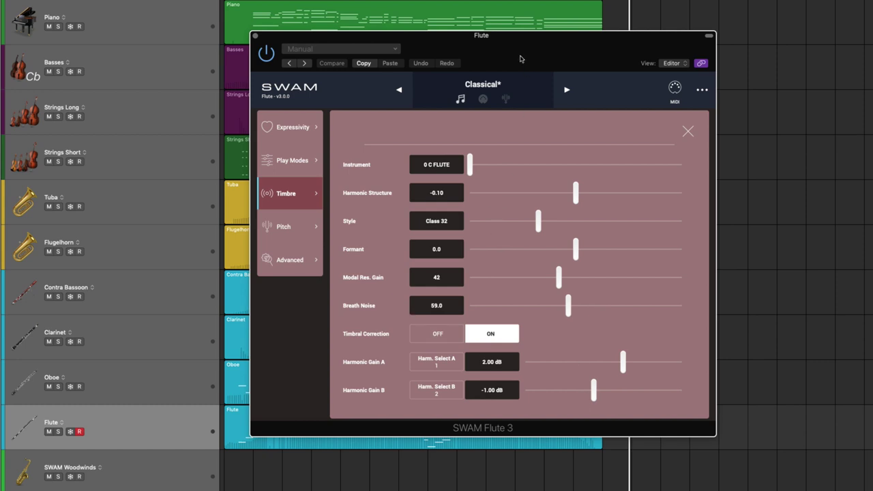
Step: Reposition the plugin window and audition the 0 FLUTE A and 1 WARM instrument models
{"action": "left_click_drag", "start_coordinate": [520, 59], "coordinate": [516, 64]}
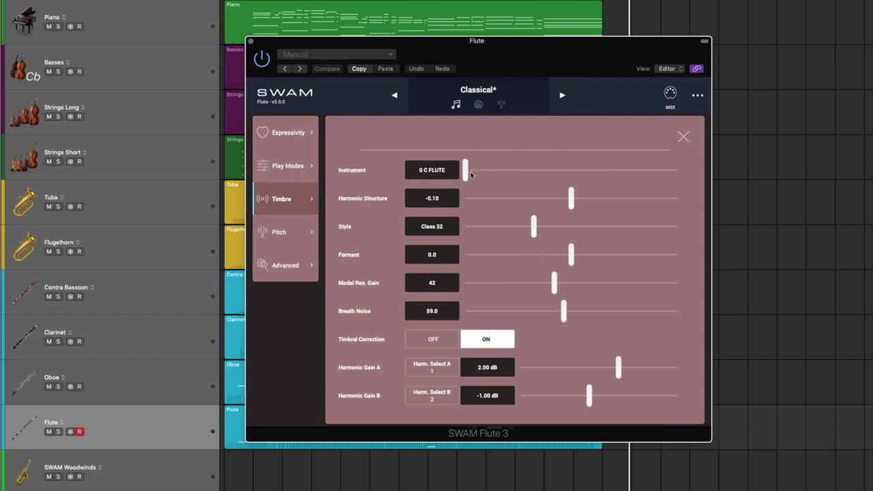
{"action": "left_click_drag", "start_coordinate": [465, 173], "coordinate": [494, 173]}
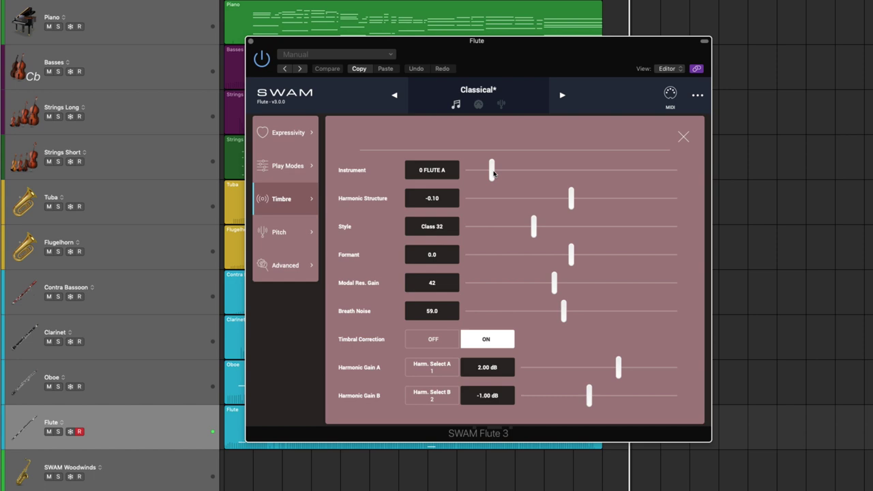
{"action": "left_click_drag", "start_coordinate": [490, 173], "coordinate": [466, 162]}
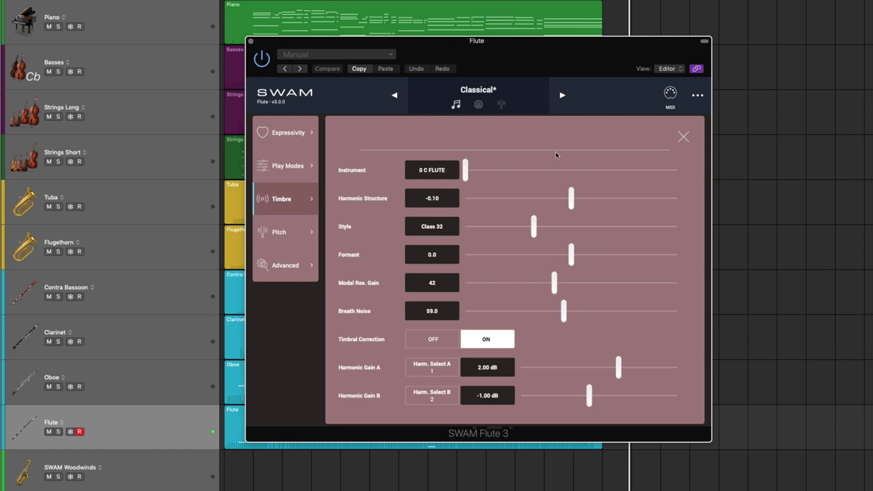
Step: Review the Pitch page's micro and master tuning and the Advanced settings, then close the panel
{"action": "left_click", "coordinate": [292, 228]}
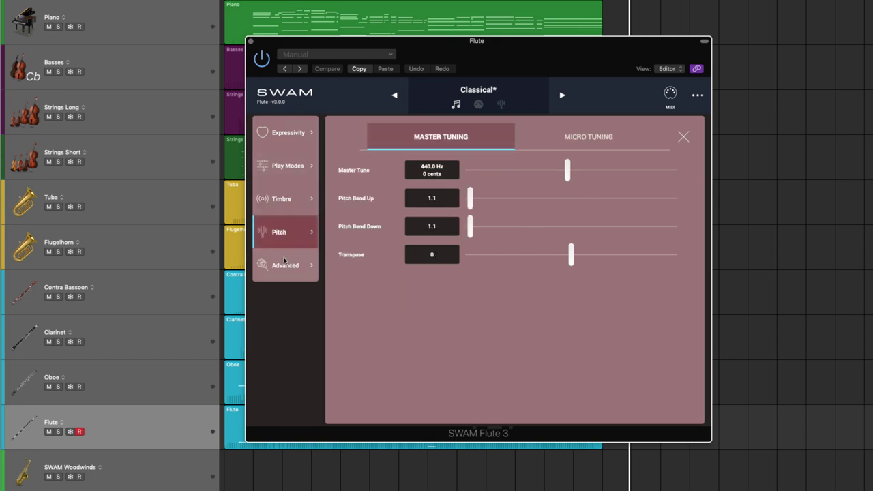
{"action": "left_click", "coordinate": [626, 140]}
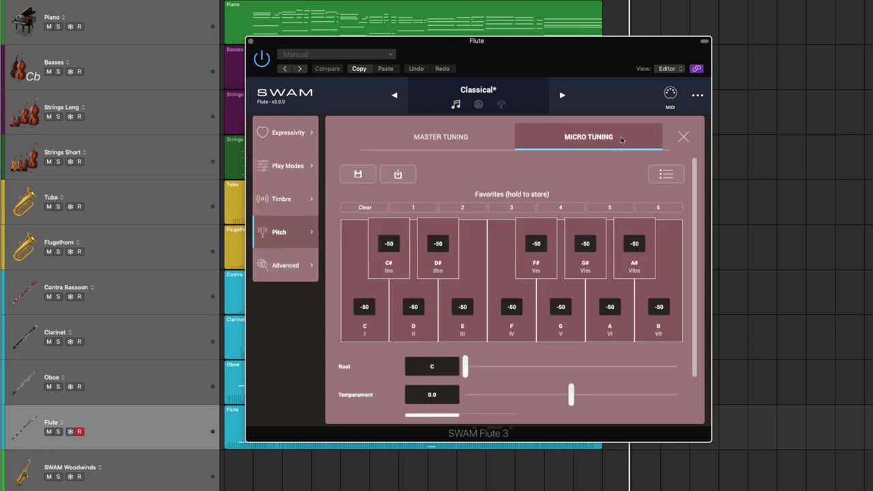
{"action": "left_click", "coordinate": [469, 140]}
{"action": "left_click", "coordinate": [290, 264]}
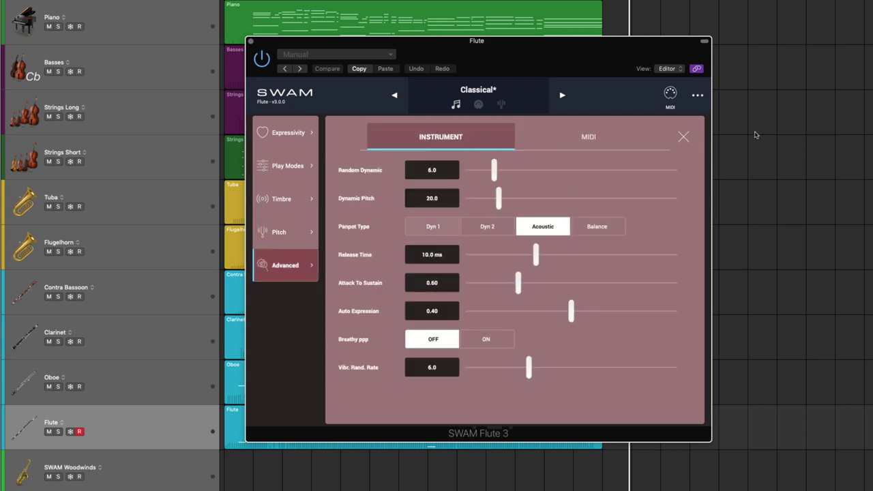
{"action": "left_click", "coordinate": [683, 138]}
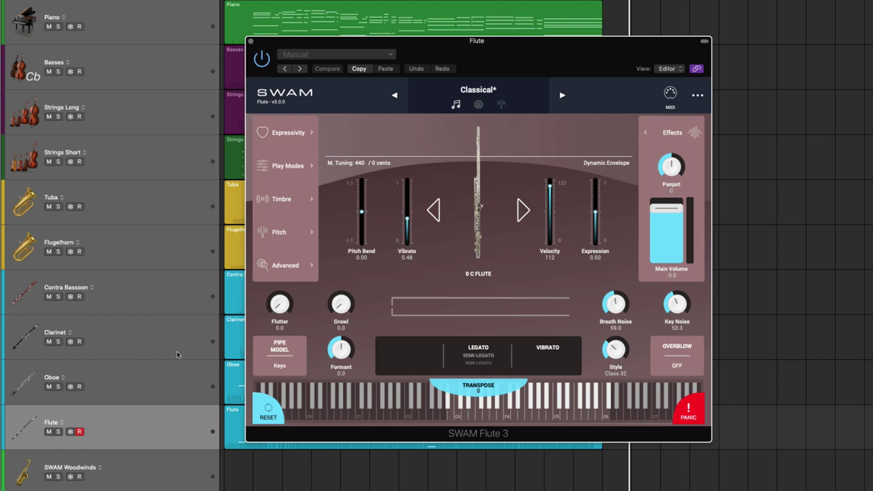
Step: Show the SWAM Woodwinds track's Tenor Sax beside its regions and inspect Growl's MIDI controller assignment
{"action": "left_click", "coordinate": [135, 487]}
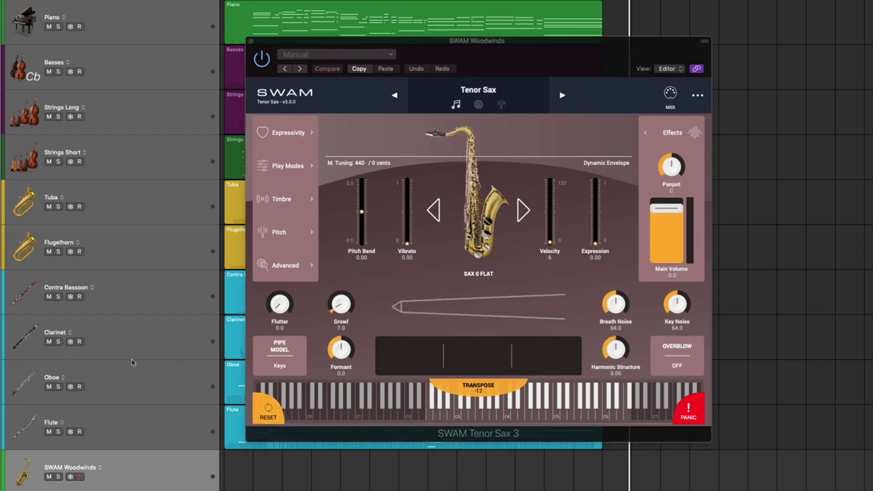
{"action": "left_click_drag", "start_coordinate": [477, 66], "coordinate": [771, 0]}
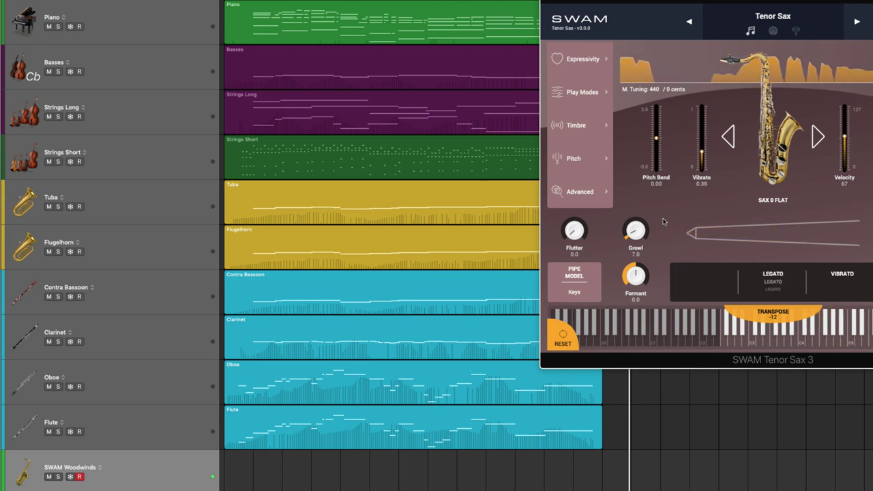
{"action": "left_click", "coordinate": [773, 30]}
{"action": "left_click", "coordinate": [637, 232]}
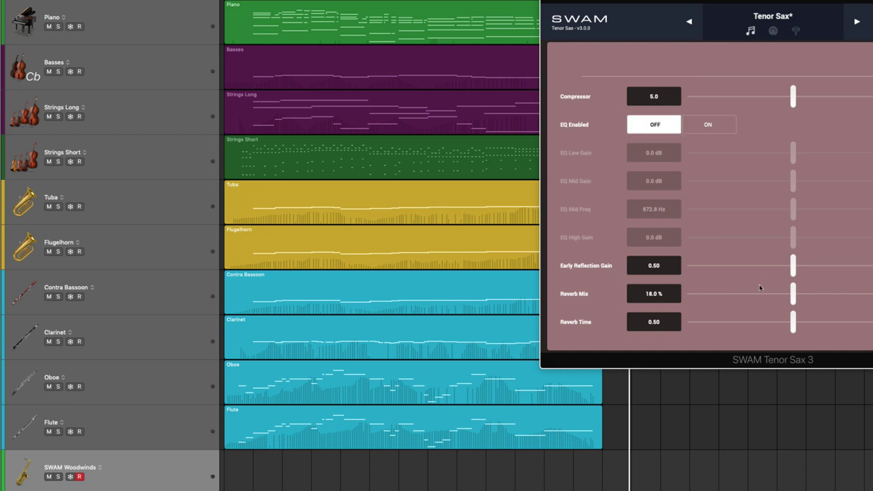
Step: Raise Early Reflection Gain from 0.50 to 0.82 and toggle the MIDI mapping button
{"action": "left_click_drag", "start_coordinate": [793, 276], "coordinate": [861, 268]}
{"action": "left_click", "coordinate": [653, 293]}
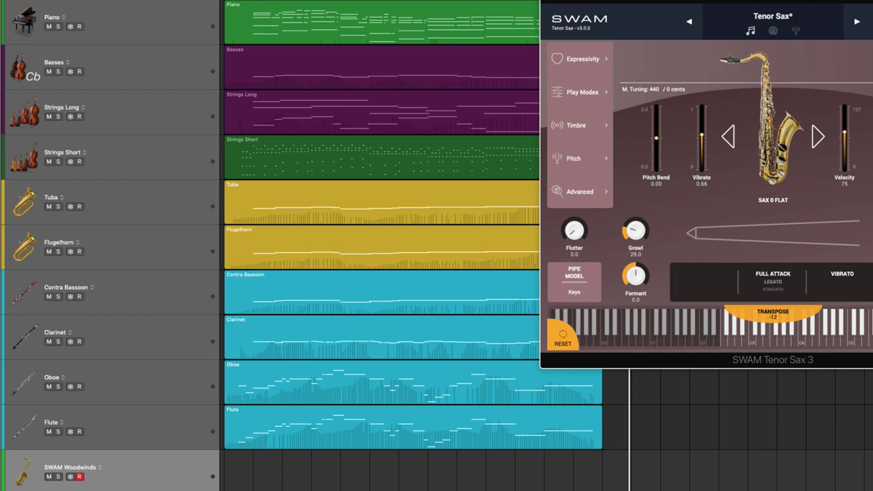
Step: Step the Tenor Sax to its next instrument model, SAX 1 DRY
{"action": "left_click", "coordinate": [816, 138]}
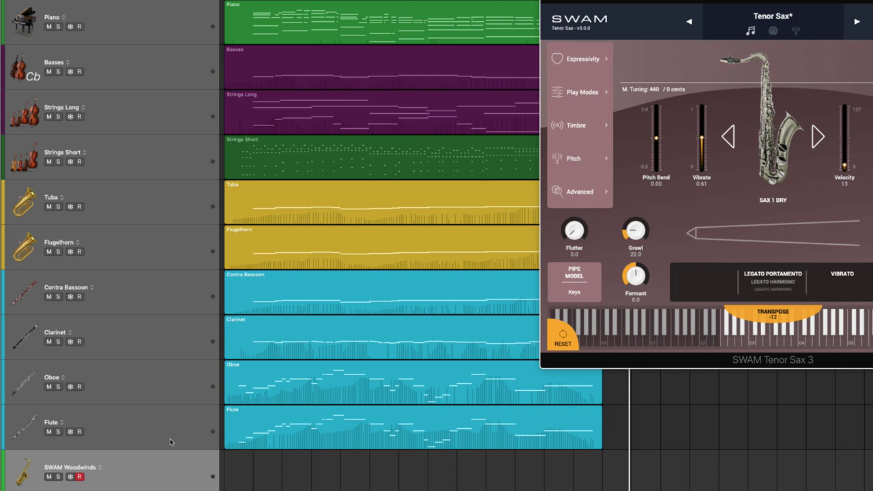
Step: Go through the Flute track to the Oboe track and switch SWAM Oboe to model OBOE 3
{"action": "left_click", "coordinate": [150, 429]}
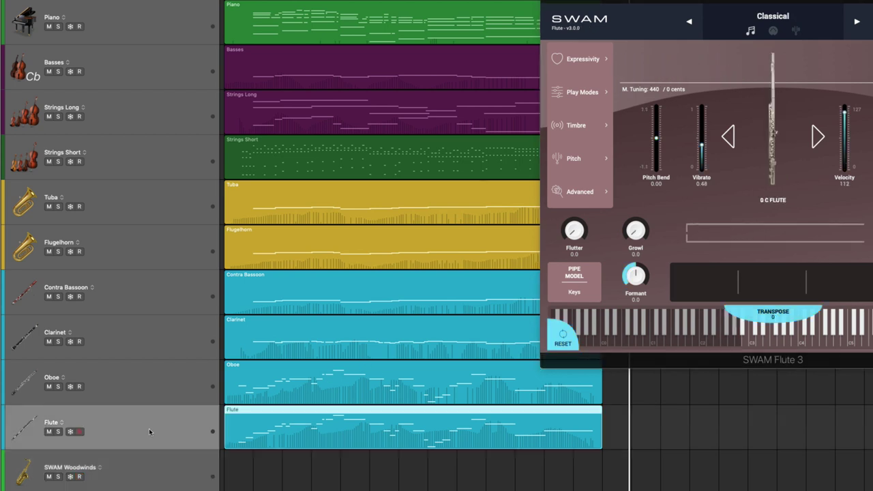
{"action": "left_click", "coordinate": [165, 387]}
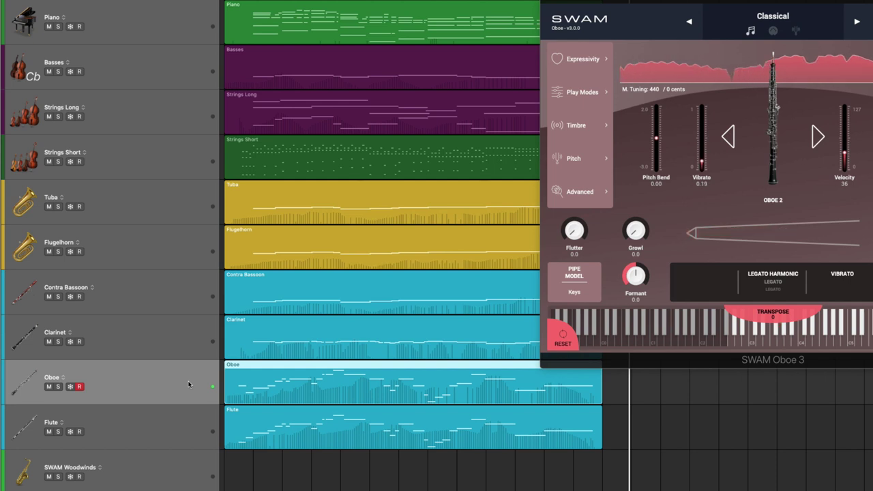
{"action": "left_click", "coordinate": [818, 136]}
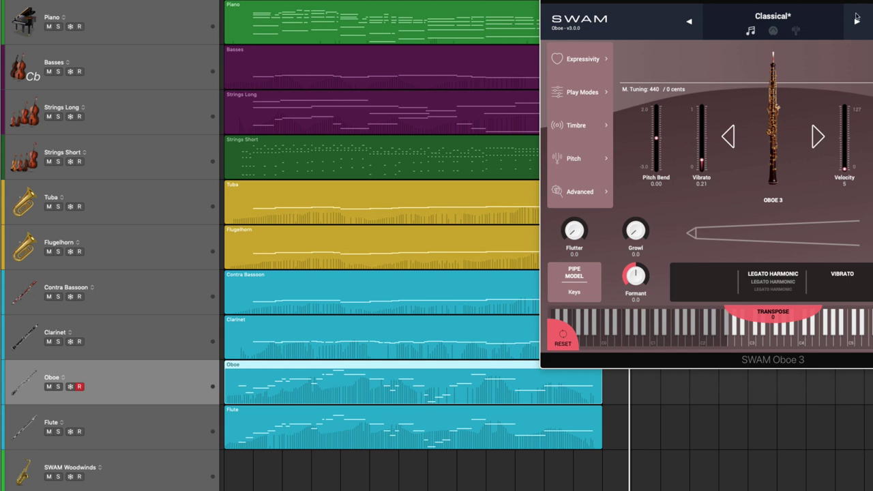
Step: Step through the SWAM Oboe presets Oboe and Barocco, landing on Pop
{"action": "left_click", "coordinate": [689, 23]}
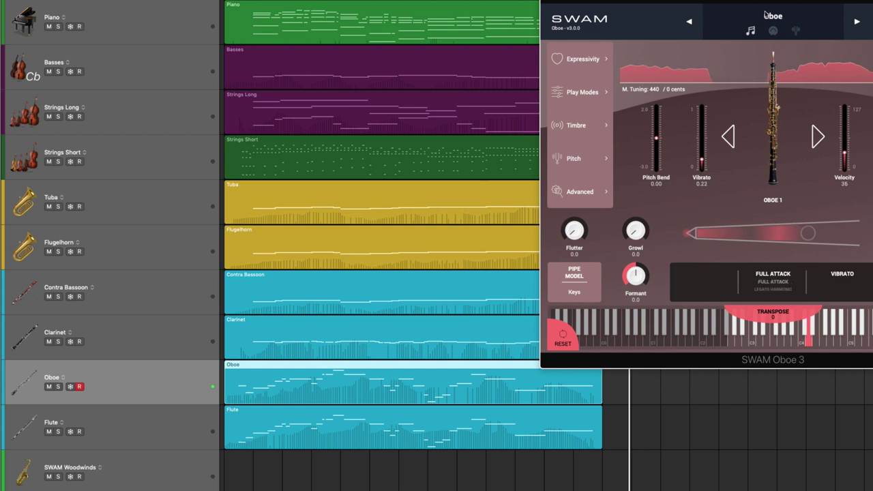
{"action": "left_click", "coordinate": [856, 22]}
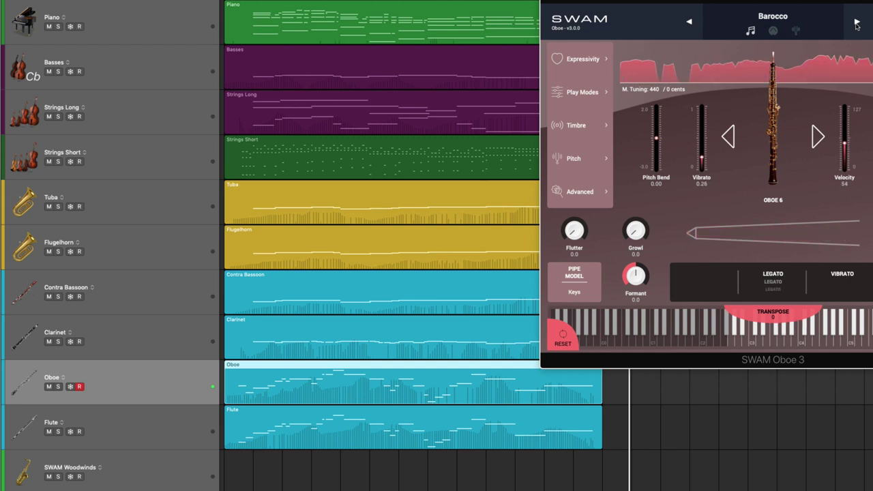
{"action": "left_click", "coordinate": [857, 23]}
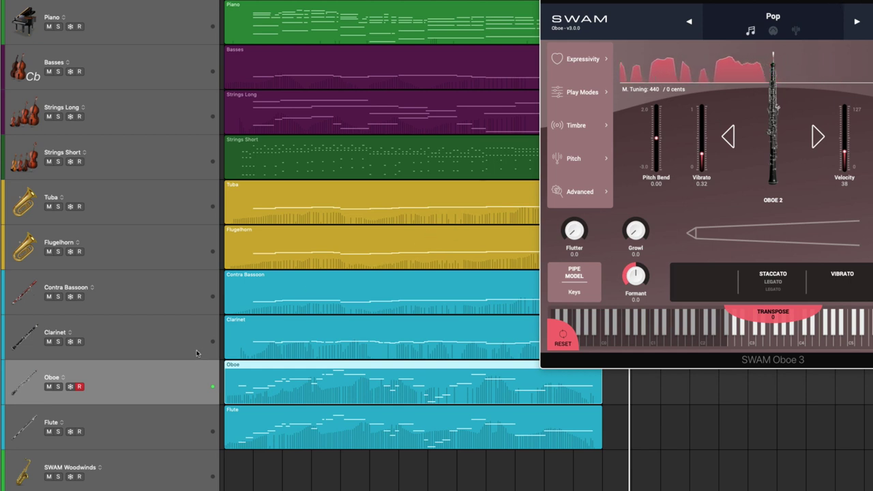
Step: Select the Clarinet track to display SWAM Clarinet 3 with model CLARO FLAT
{"action": "left_click", "coordinate": [166, 336]}
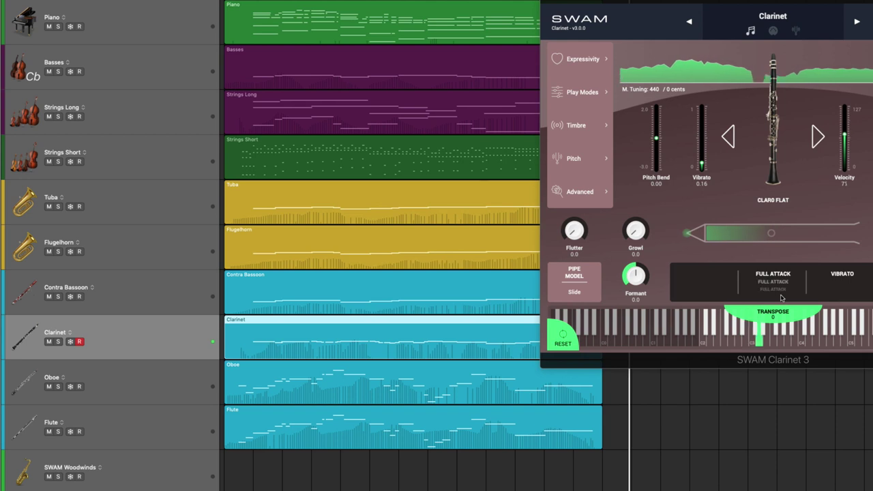
Step: Select the Contra Bassoon track, glance at the Library's User Patches, then show the Inspector
{"action": "left_click", "coordinate": [182, 288]}
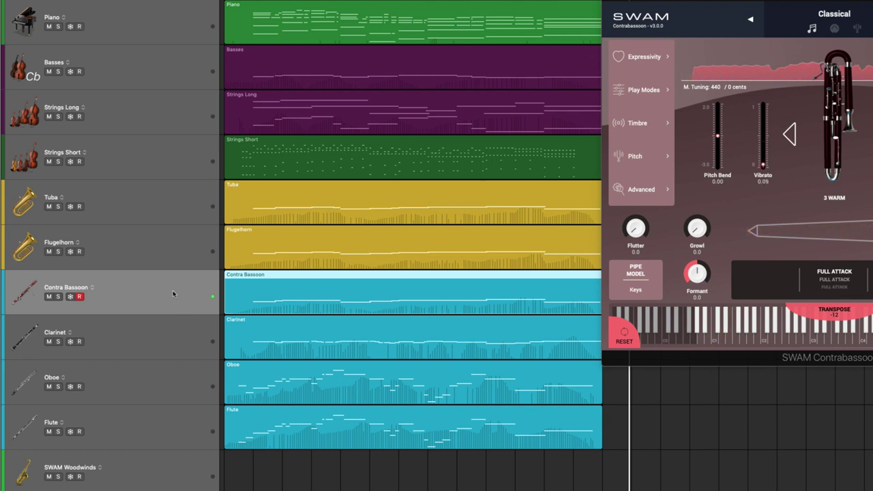
{"action": "key", "text": "y"}
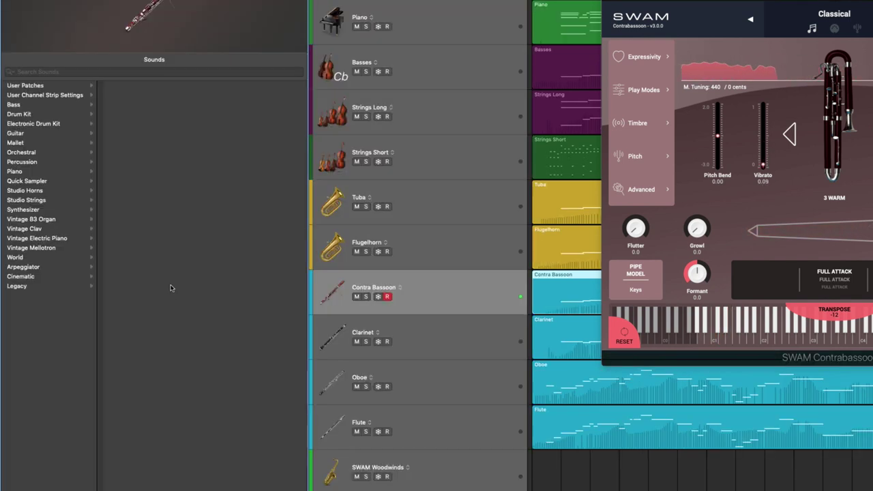
{"action": "left_click", "coordinate": [51, 86]}
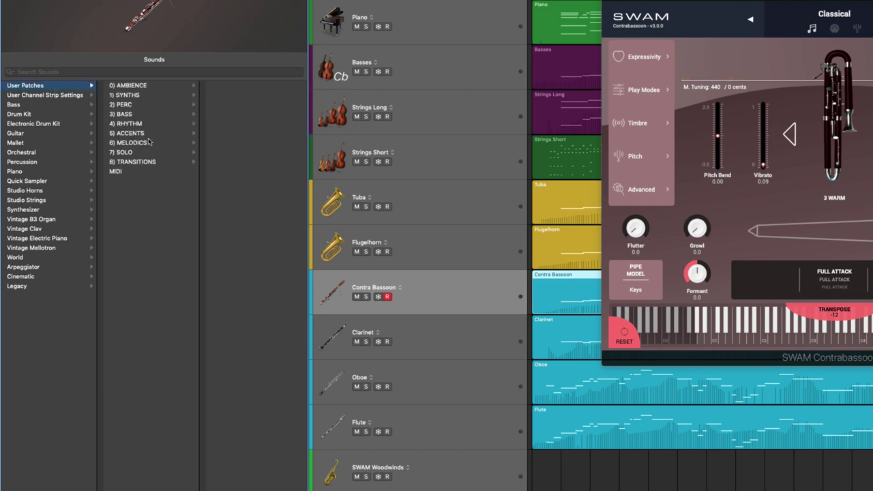
{"action": "key", "text": "y"}
{"action": "key", "text": "i"}
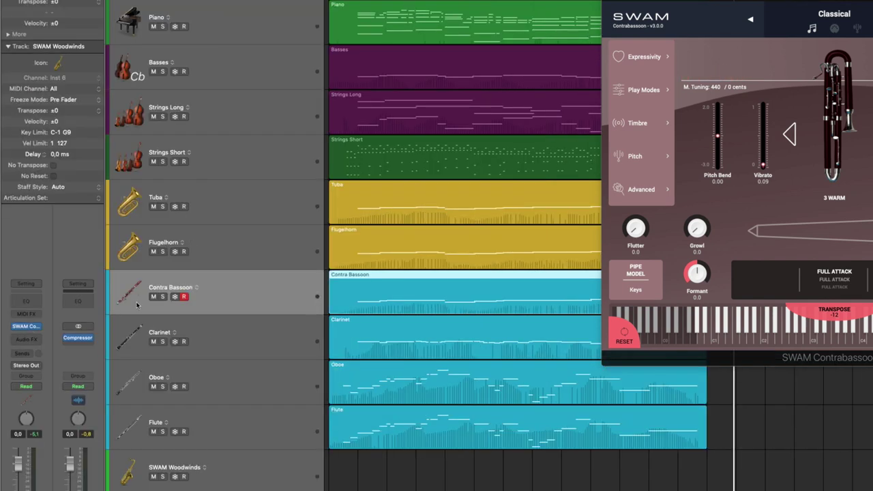
Step: Load Audio Modeling's SWAM Bass Clarinet 3 (Stereo) into the Clarinet track's instrument slot
{"action": "left_click", "coordinate": [225, 335]}
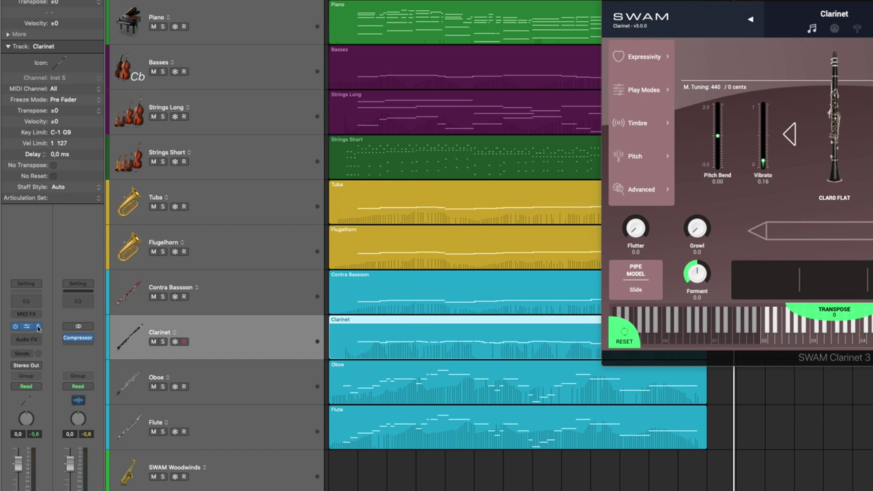
{"action": "left_click", "coordinate": [38, 328]}
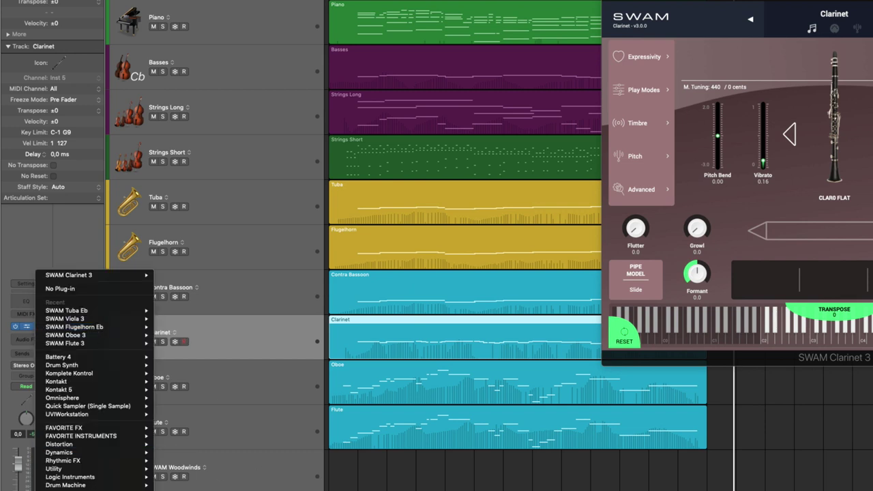
{"action": "mouse_move", "coordinate": [96, 490]}
{"action": "mouse_move", "coordinate": [215, 367]}
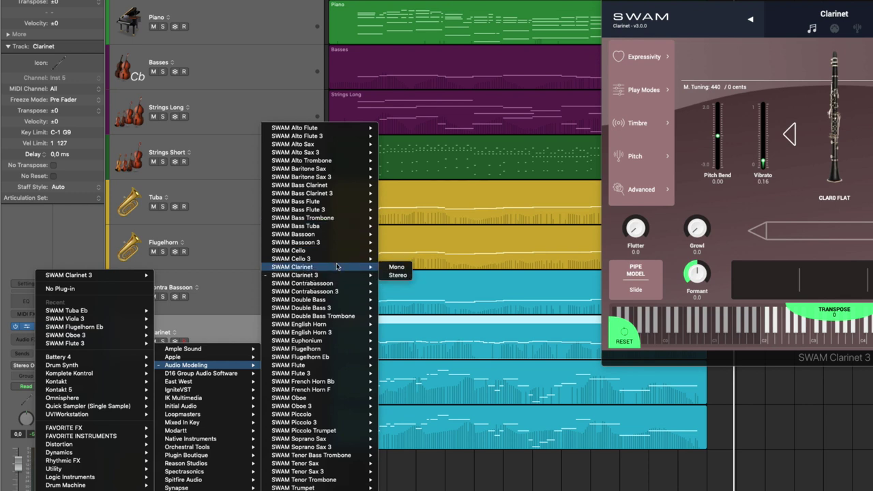
{"action": "mouse_move", "coordinate": [335, 275]}
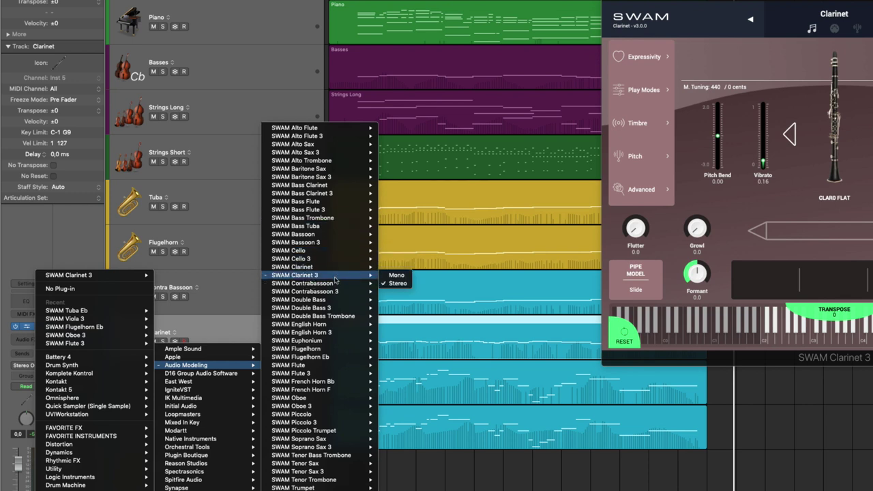
{"action": "mouse_move", "coordinate": [352, 195]}
{"action": "left_click", "coordinate": [391, 204]}
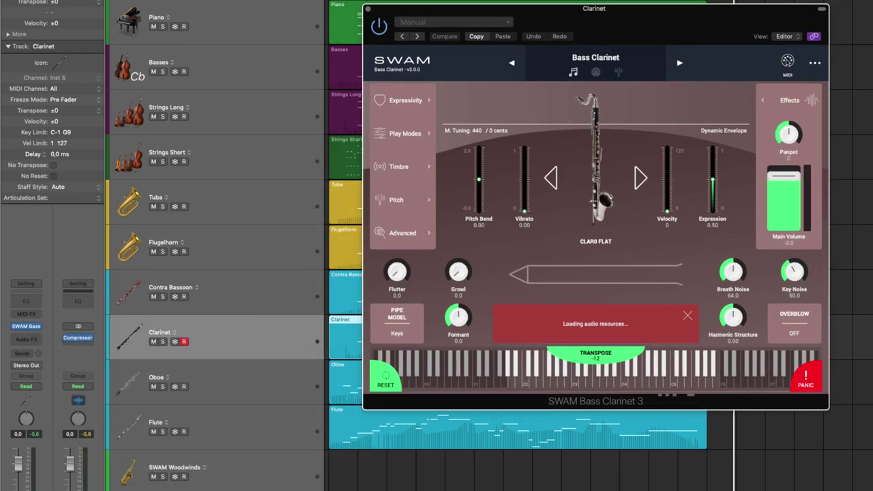
{"action": "left_click", "coordinate": [787, 62]}
{"action": "left_click", "coordinate": [594, 60]}
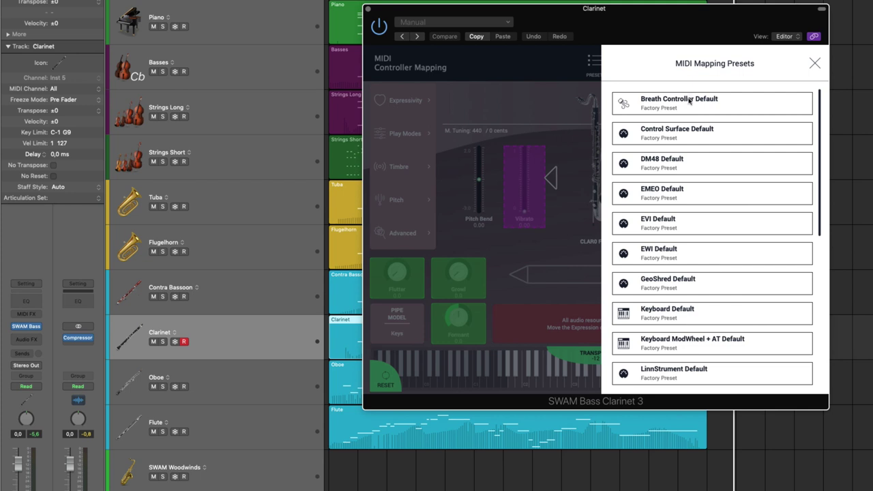
{"action": "left_click", "coordinate": [689, 101]}
{"action": "left_click", "coordinate": [812, 67]}
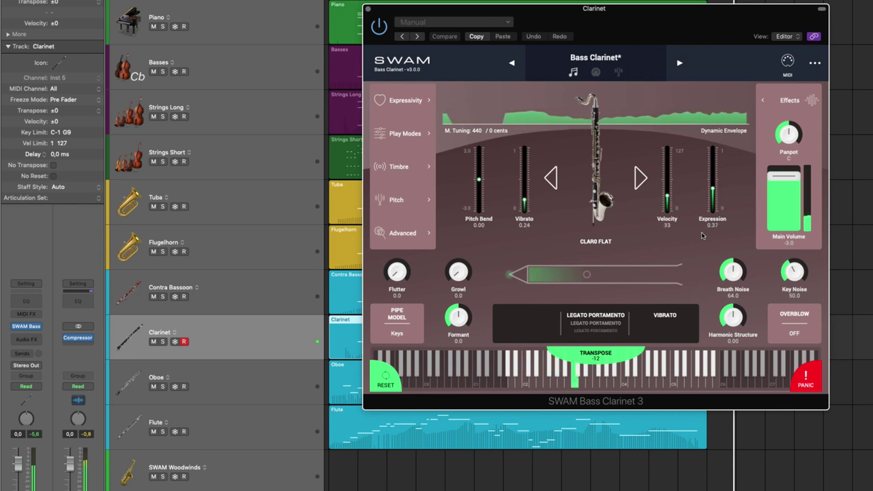
Step: Load the bass clarinet's Classical preset and nudge its plug-in window aside
{"action": "left_click", "coordinate": [680, 63]}
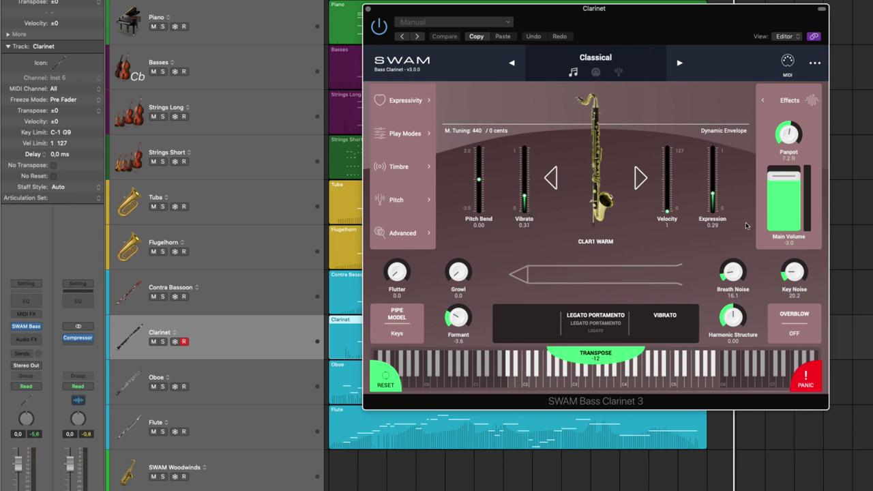
{"action": "left_click_drag", "start_coordinate": [682, 27], "coordinate": [662, 29]}
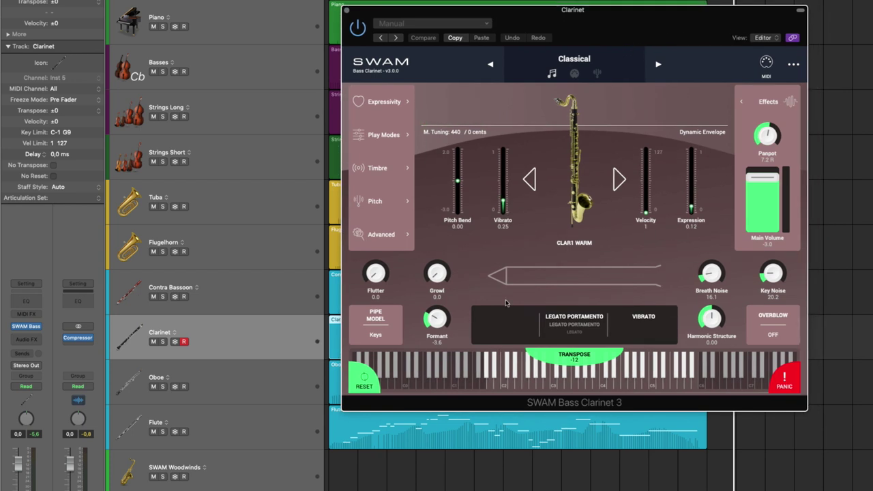
Step: Load Audio Modeling's SWAM Bass Flute 3 (Stereo) into the Contra Bassoon track's instrument slot
{"action": "left_click", "coordinate": [279, 294]}
{"action": "left_click", "coordinate": [32, 326]}
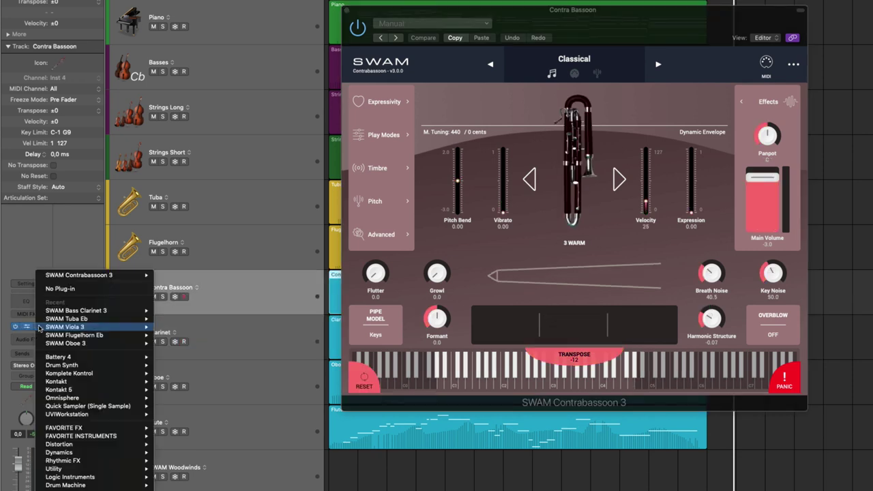
{"action": "mouse_move", "coordinate": [88, 490]}
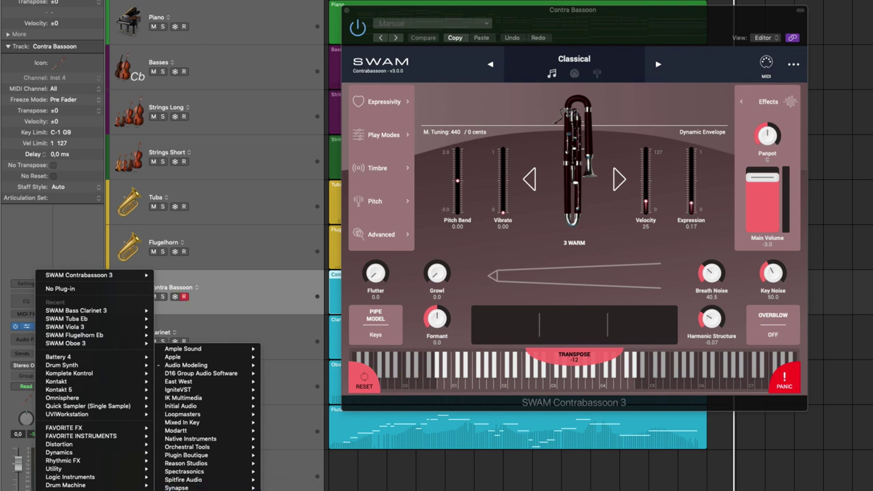
{"action": "mouse_move", "coordinate": [198, 365]}
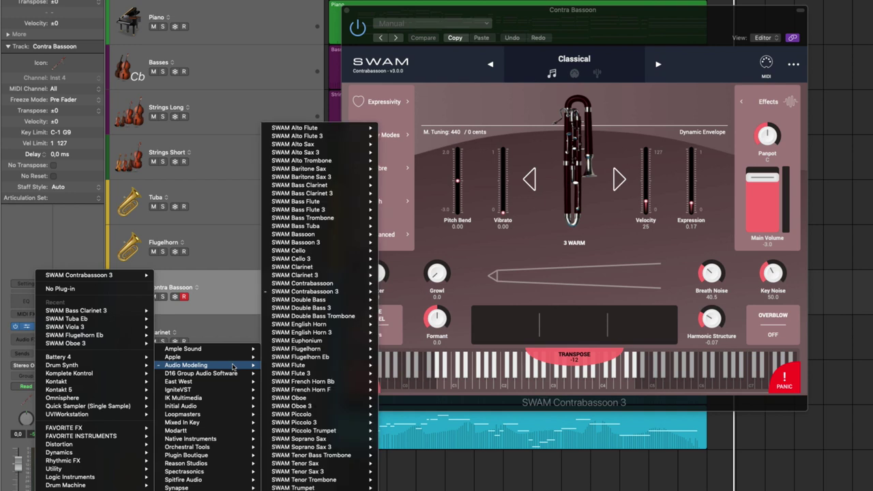
{"action": "mouse_move", "coordinate": [323, 447]}
{"action": "mouse_move", "coordinate": [335, 337]}
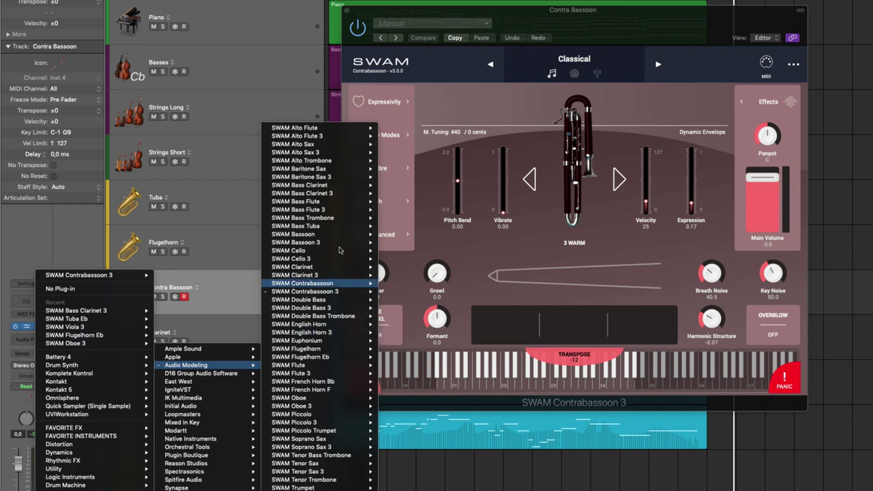
{"action": "mouse_move", "coordinate": [338, 197]}
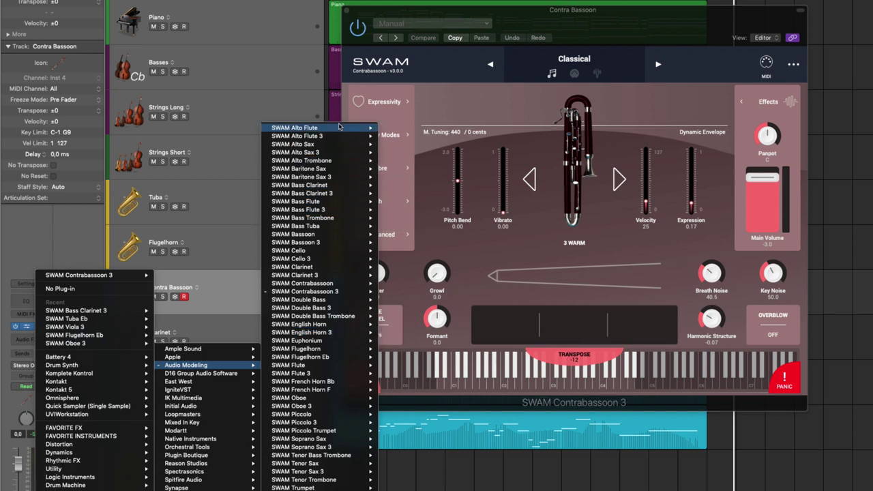
{"action": "mouse_move", "coordinate": [339, 137]}
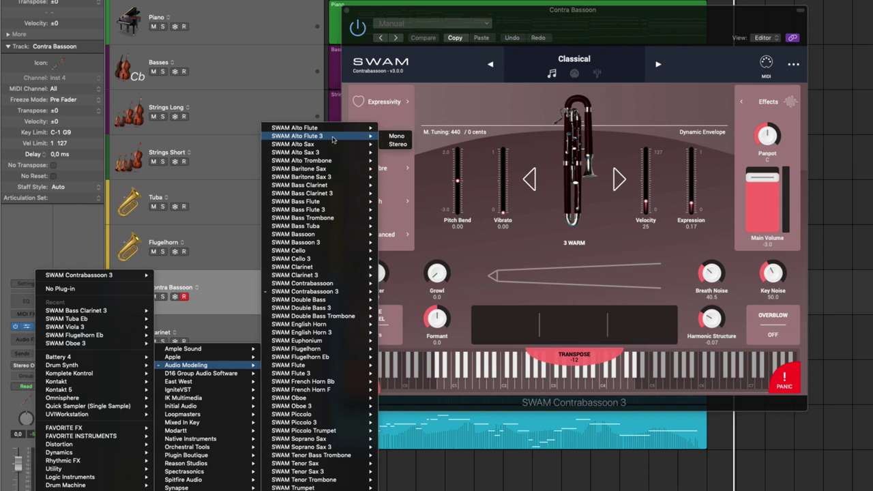
{"action": "mouse_move", "coordinate": [331, 213]}
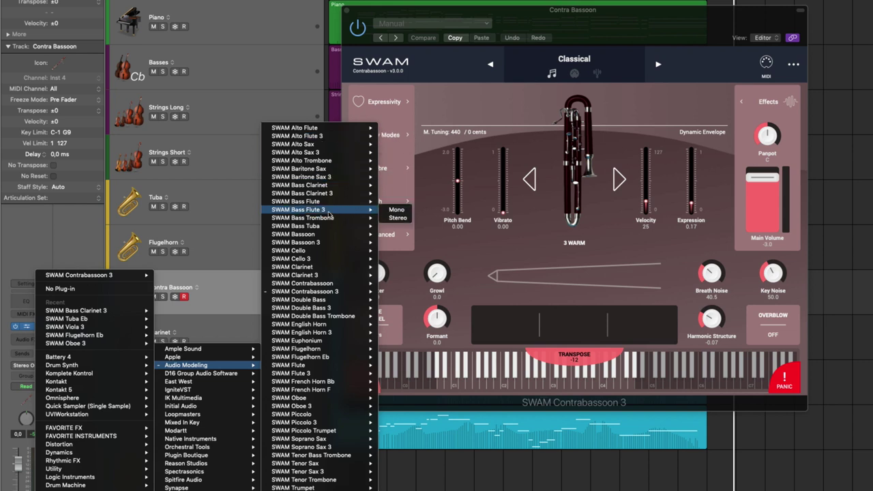
{"action": "left_click", "coordinate": [393, 210]}
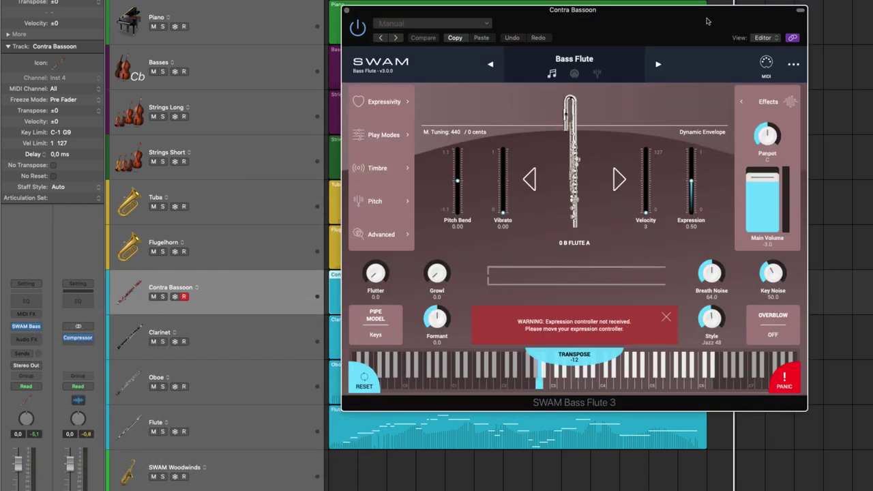
Step: Apply the Breath Controller Default preset in SWAM Bass Flute 3's MIDI controller mapping
{"action": "left_click", "coordinate": [767, 63]}
{"action": "left_click", "coordinate": [571, 69]}
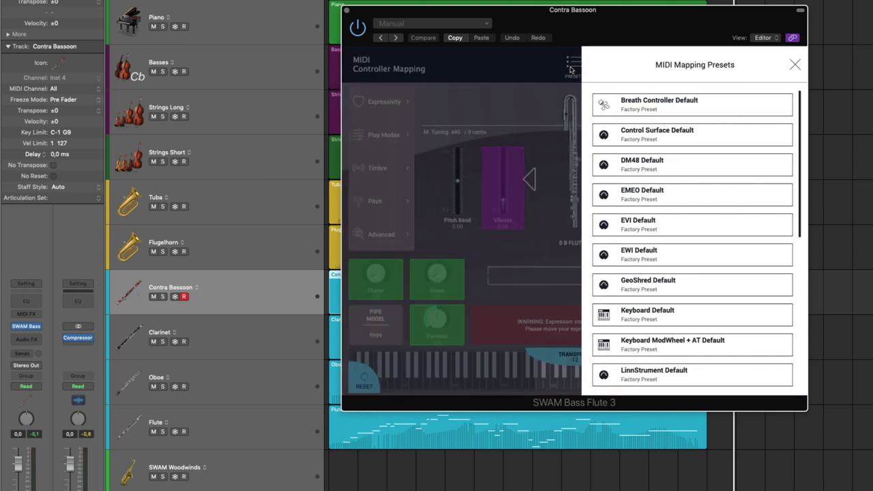
{"action": "left_click", "coordinate": [764, 102]}
{"action": "left_click", "coordinate": [794, 65]}
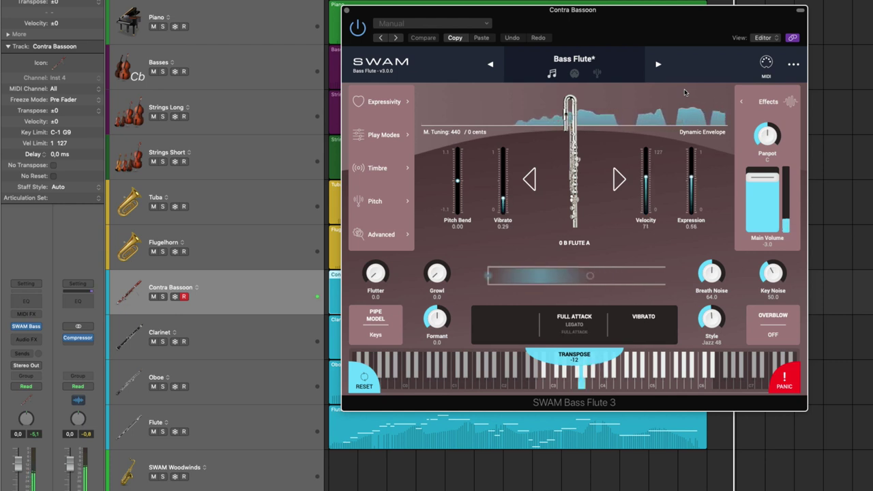
Step: Load the Bansuri preset on SWAM Bass Flute 3 and shift its window slightly
{"action": "left_click", "coordinate": [660, 65]}
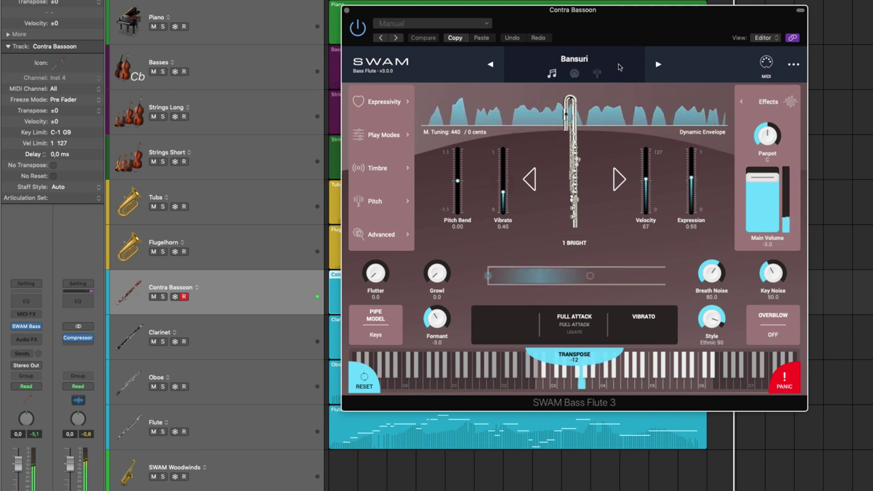
{"action": "left_click_drag", "start_coordinate": [658, 35], "coordinate": [654, 39]}
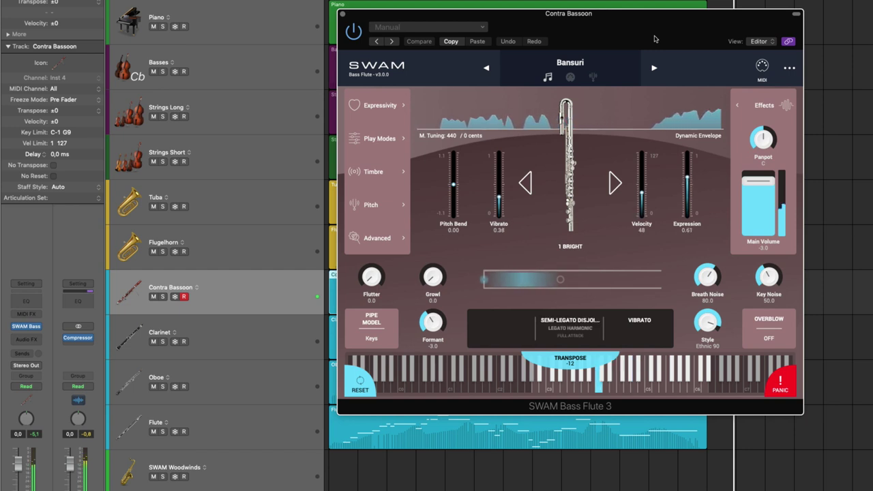
Step: Step SWAM Bass Flute 3 to the Classical preset (model 1 WARM, Style Class 25)
{"action": "left_click", "coordinate": [654, 68]}
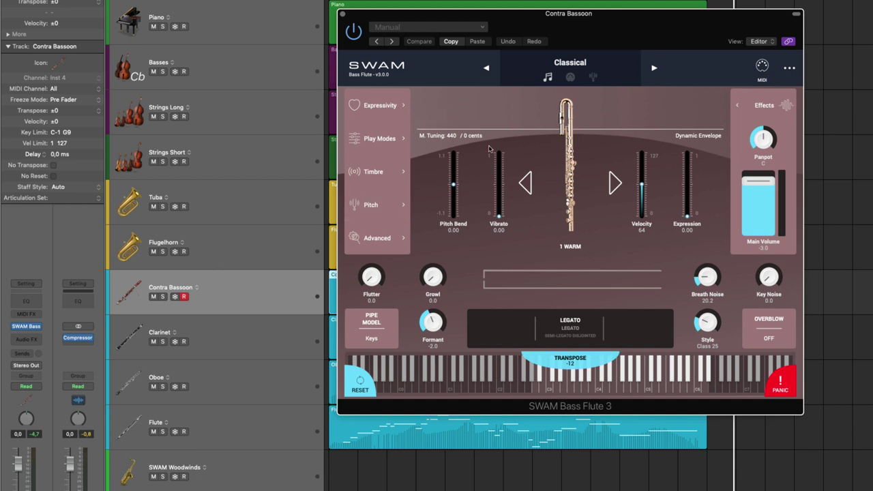
{"action": "left_click", "coordinate": [292, 242]}
{"action": "left_click", "coordinate": [286, 209]}
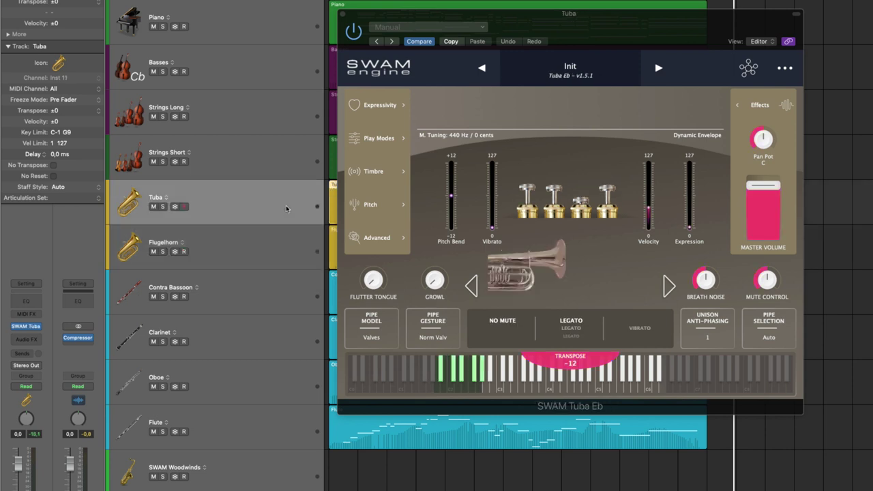
{"action": "left_click", "coordinate": [292, 245]}
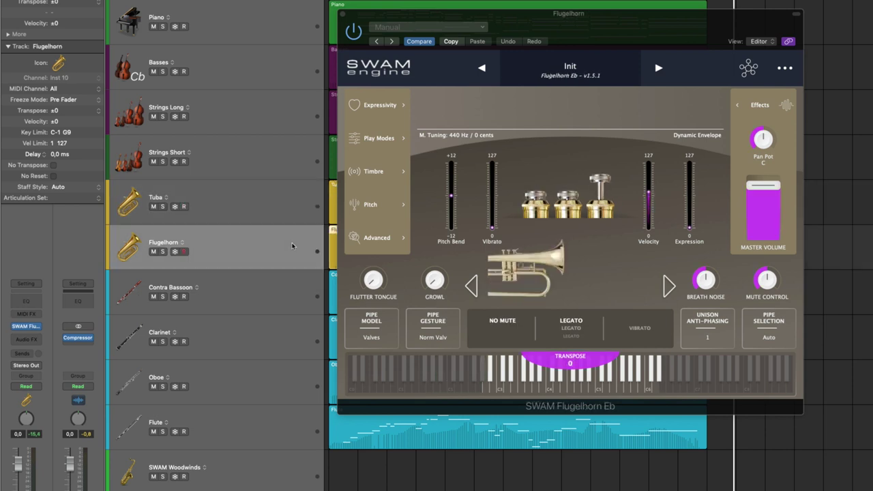
{"action": "left_click", "coordinate": [277, 290]}
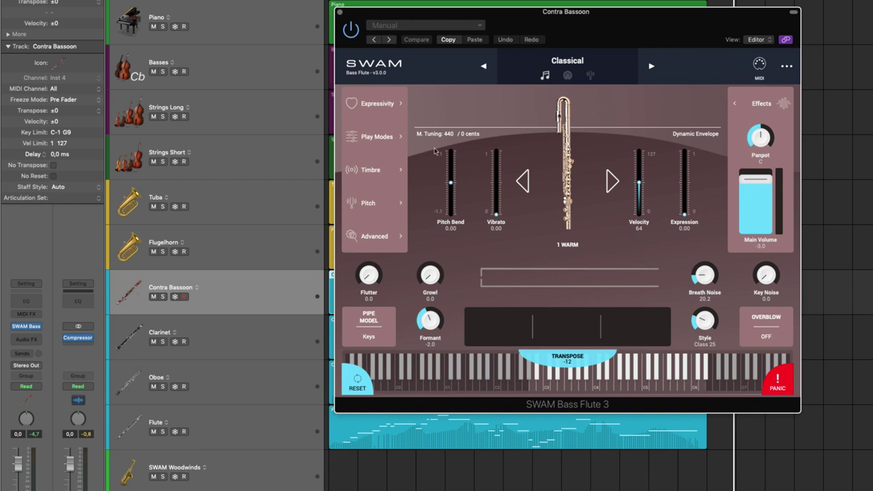
{"action": "left_click", "coordinate": [392, 129]}
{"action": "left_click", "coordinate": [384, 176]}
{"action": "left_click", "coordinate": [384, 202]}
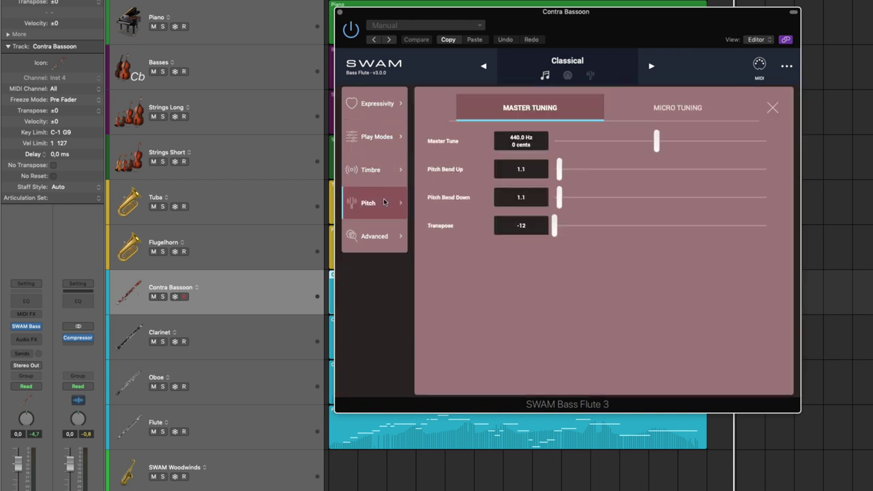
{"action": "left_click", "coordinate": [386, 236]}
{"action": "left_click", "coordinate": [385, 202]}
{"action": "left_click", "coordinate": [388, 136]}
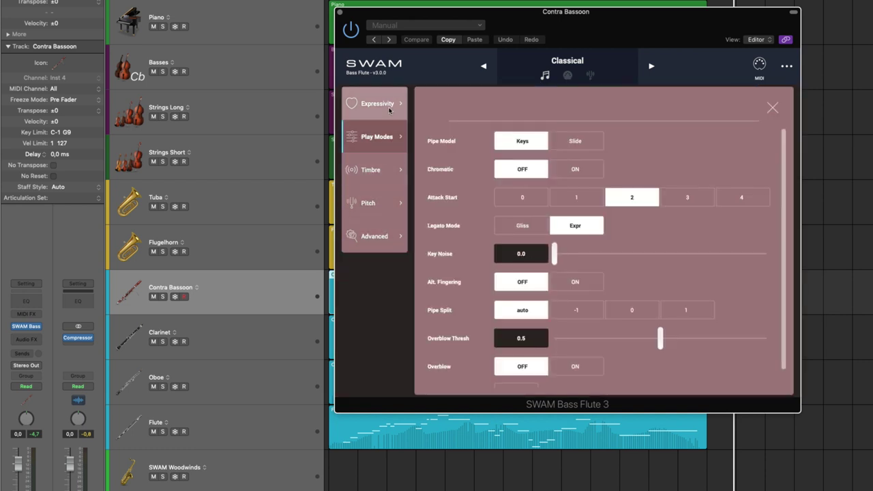
{"action": "left_click", "coordinate": [389, 109]}
{"action": "left_click", "coordinate": [772, 109]}
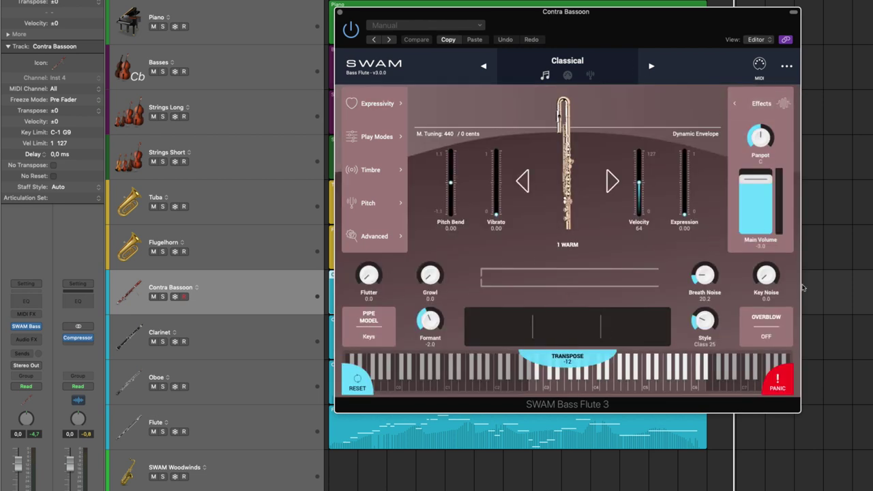
Step: Reposition the SWAM Bass Flute 3 window lower so the Piano and Basses regions show
{"action": "left_click_drag", "start_coordinate": [628, 24], "coordinate": [629, 37]}
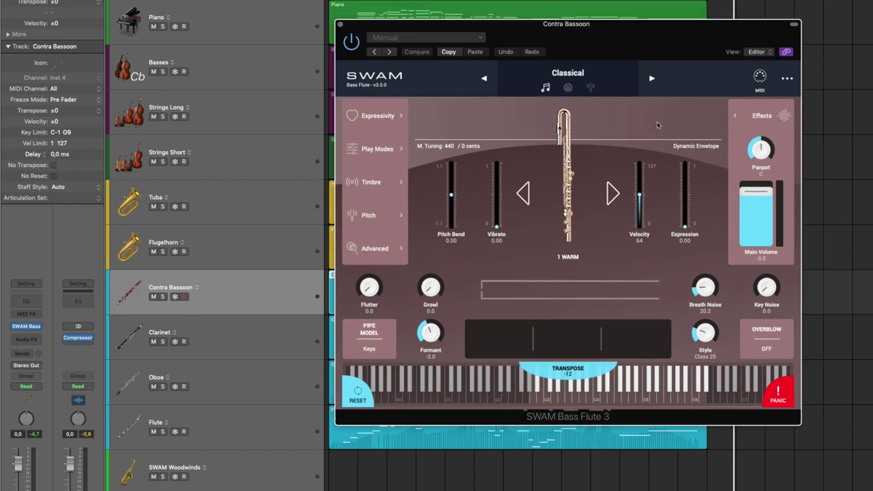
{"action": "left_click_drag", "start_coordinate": [614, 25], "coordinate": [834, 39]}
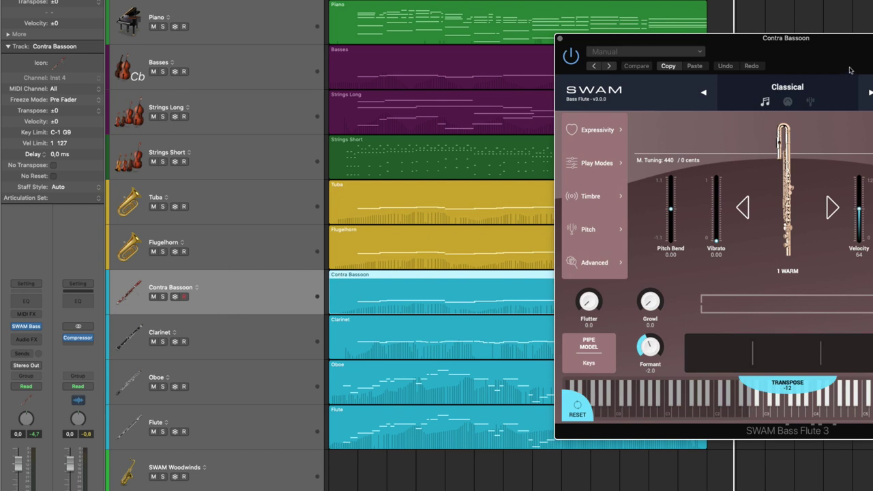
{"action": "left_click_drag", "start_coordinate": [853, 54], "coordinate": [629, 79]}
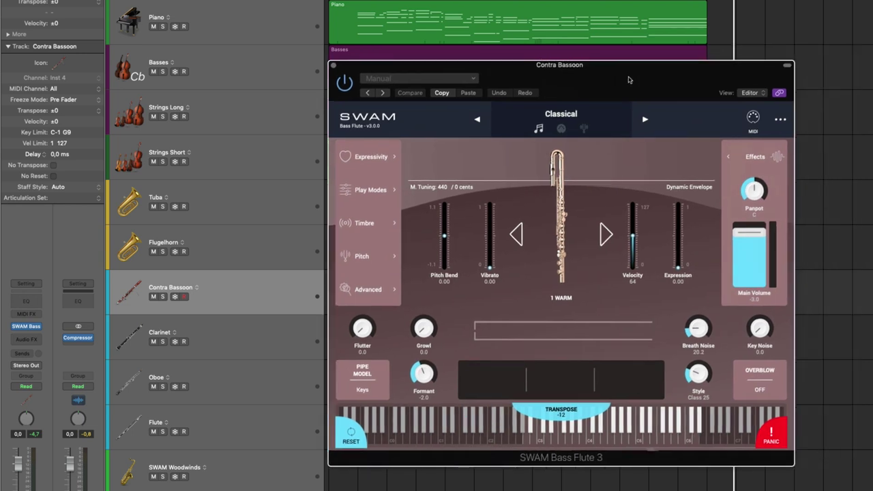